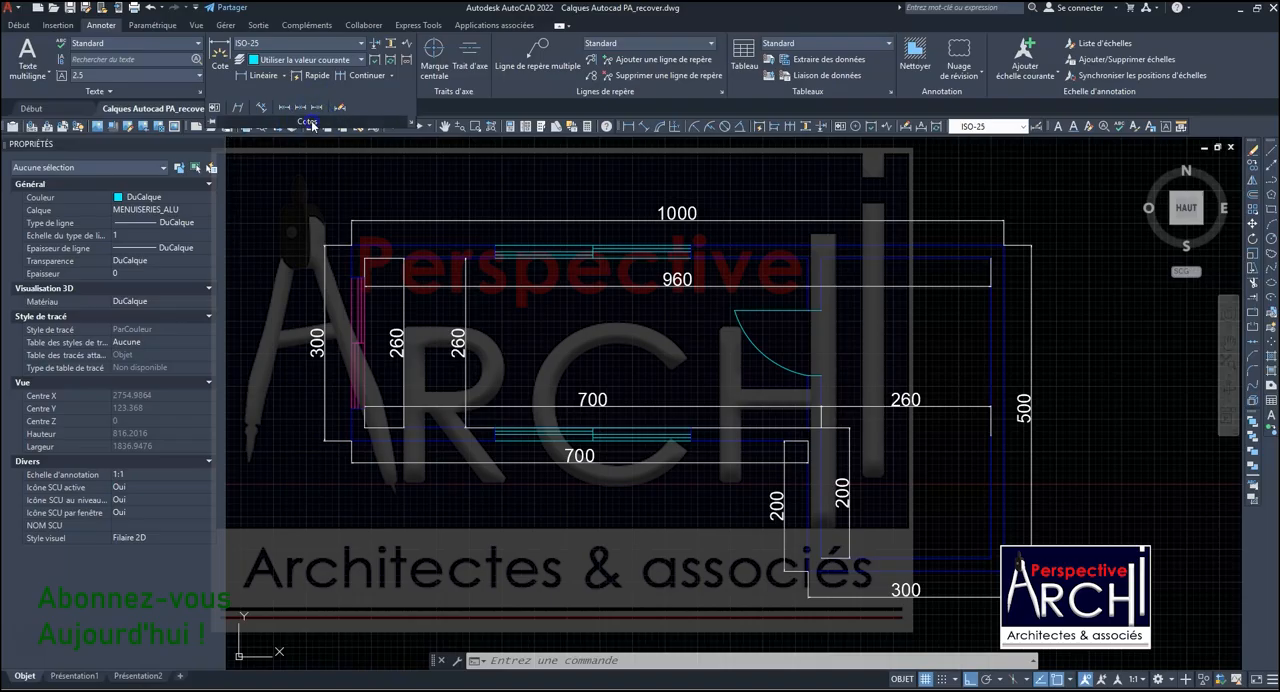
- Create a new dimension style named "PA cote en M" based on ISO-25 for all dimensions
click(410, 120)
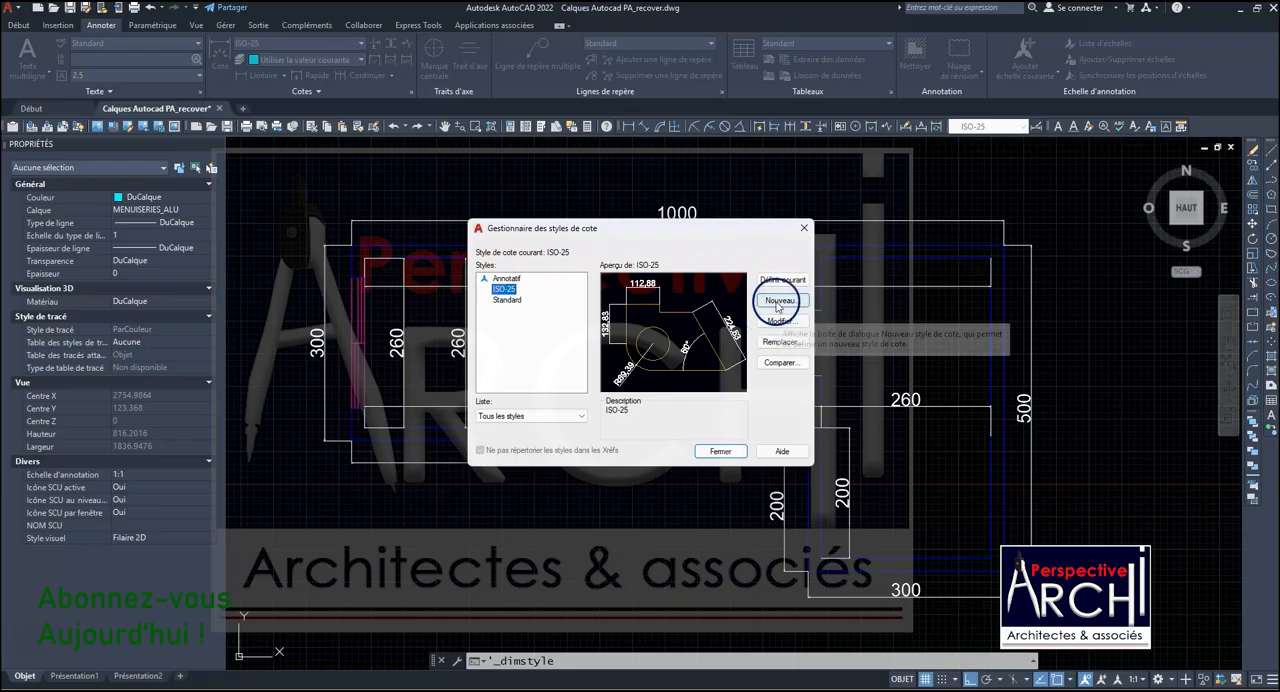
click(785, 300)
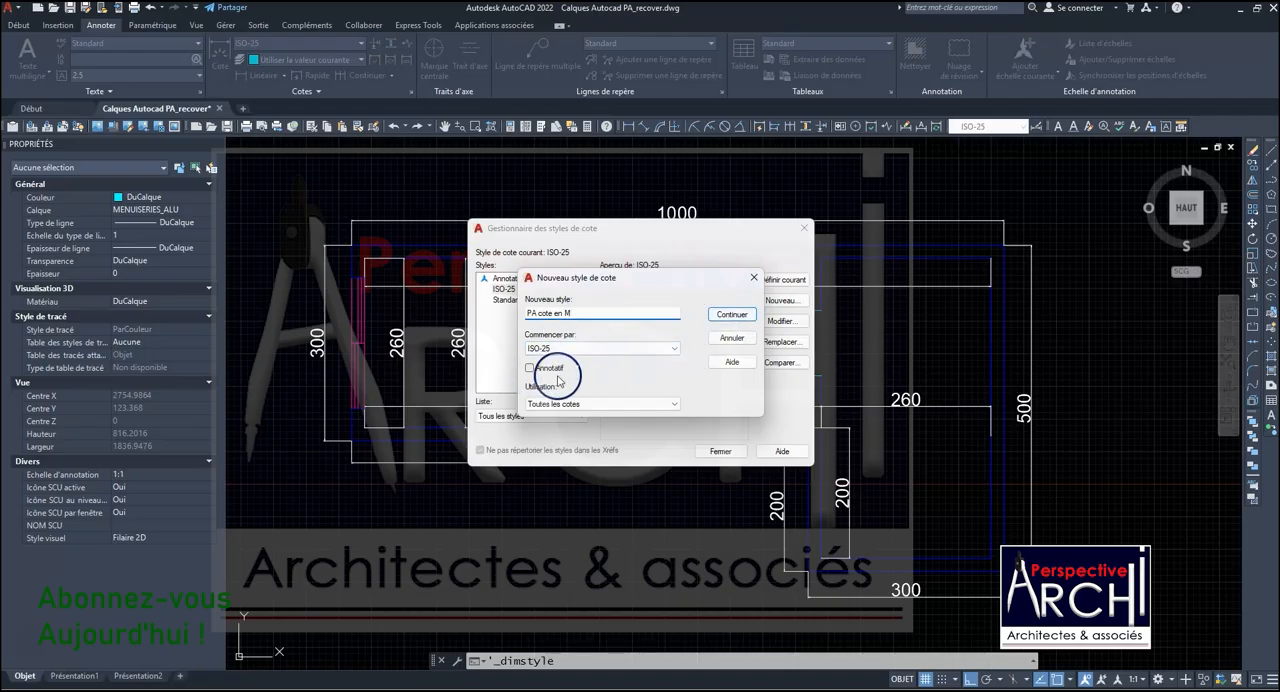
click(733, 314)
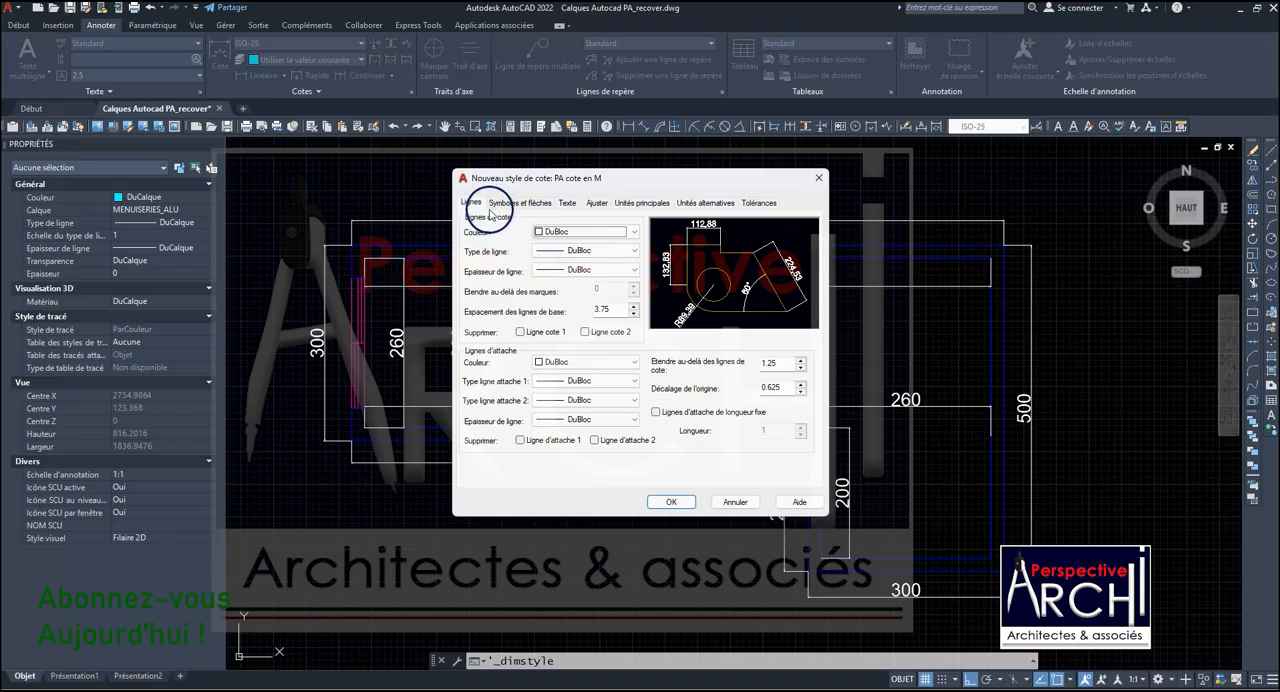
- Set the new style's linear measurement scale factor to 0.1 and save the style
click(632, 204)
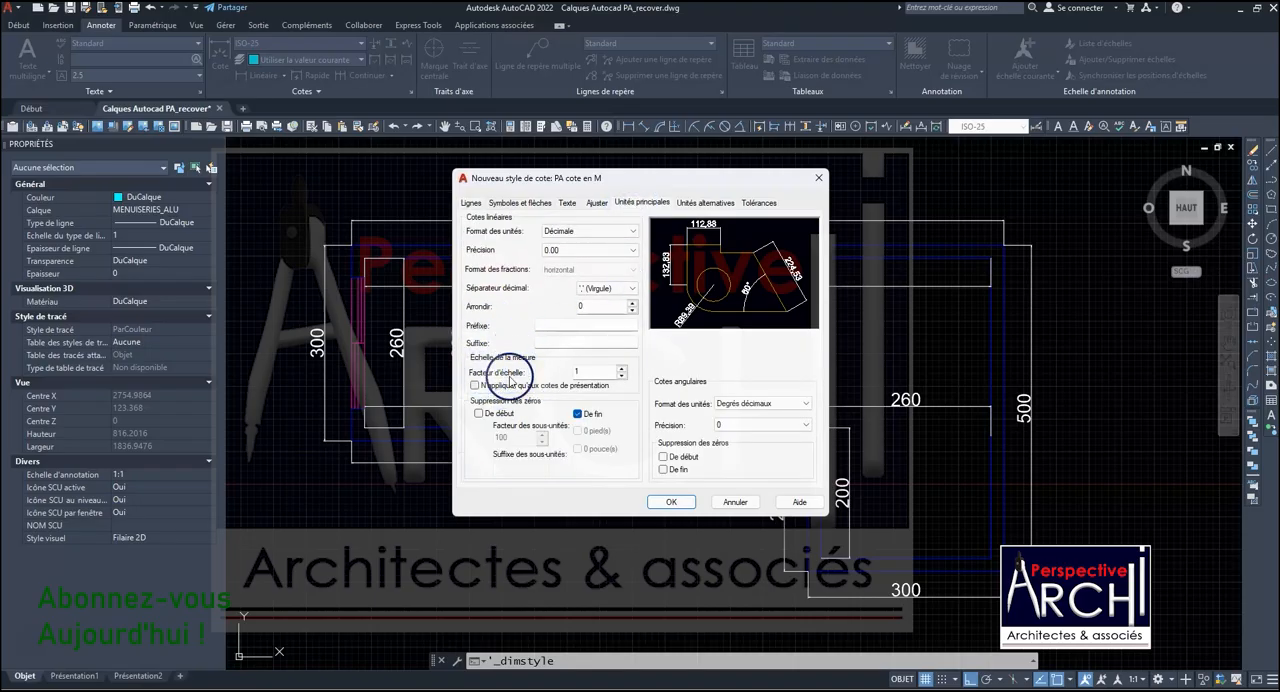
click(578, 372)
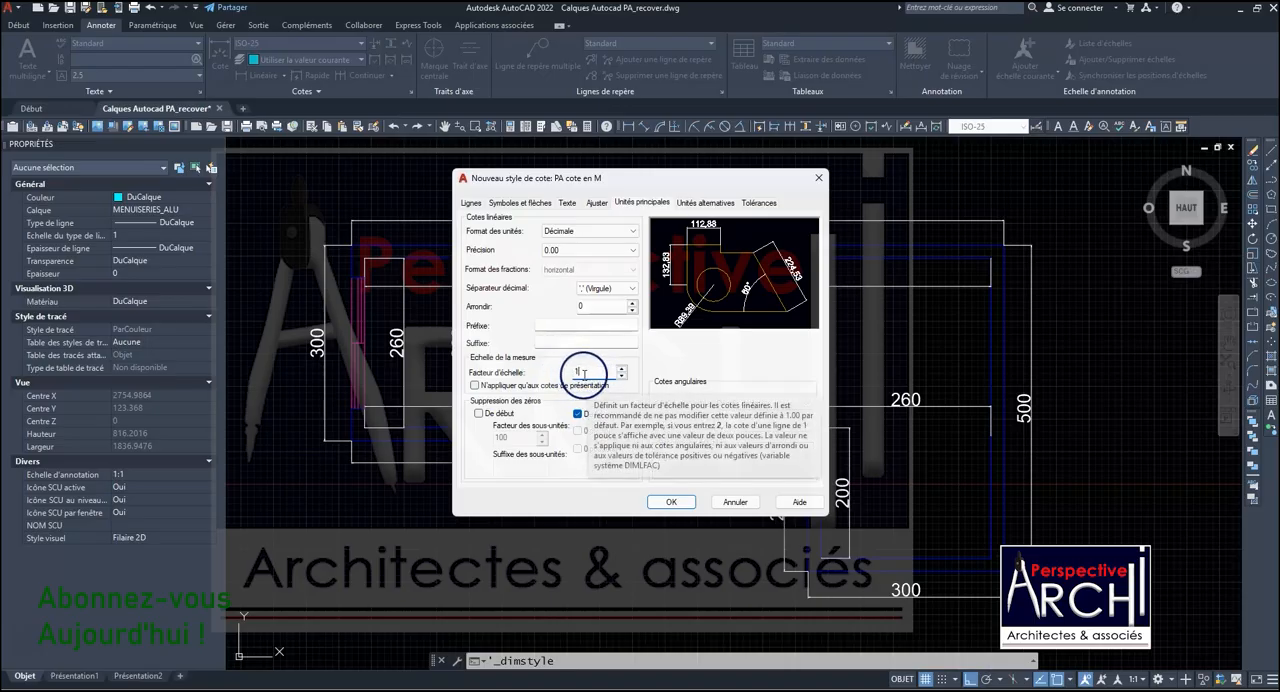
drag(584, 374, 569, 374)
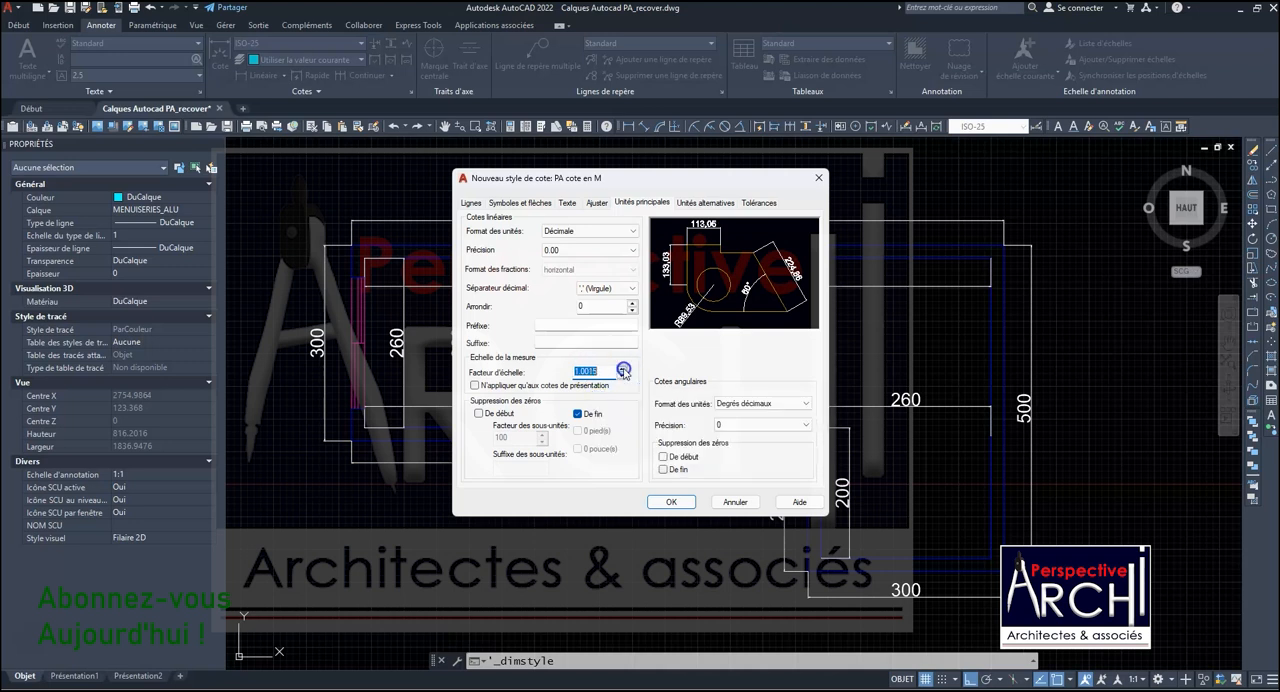
click(622, 369)
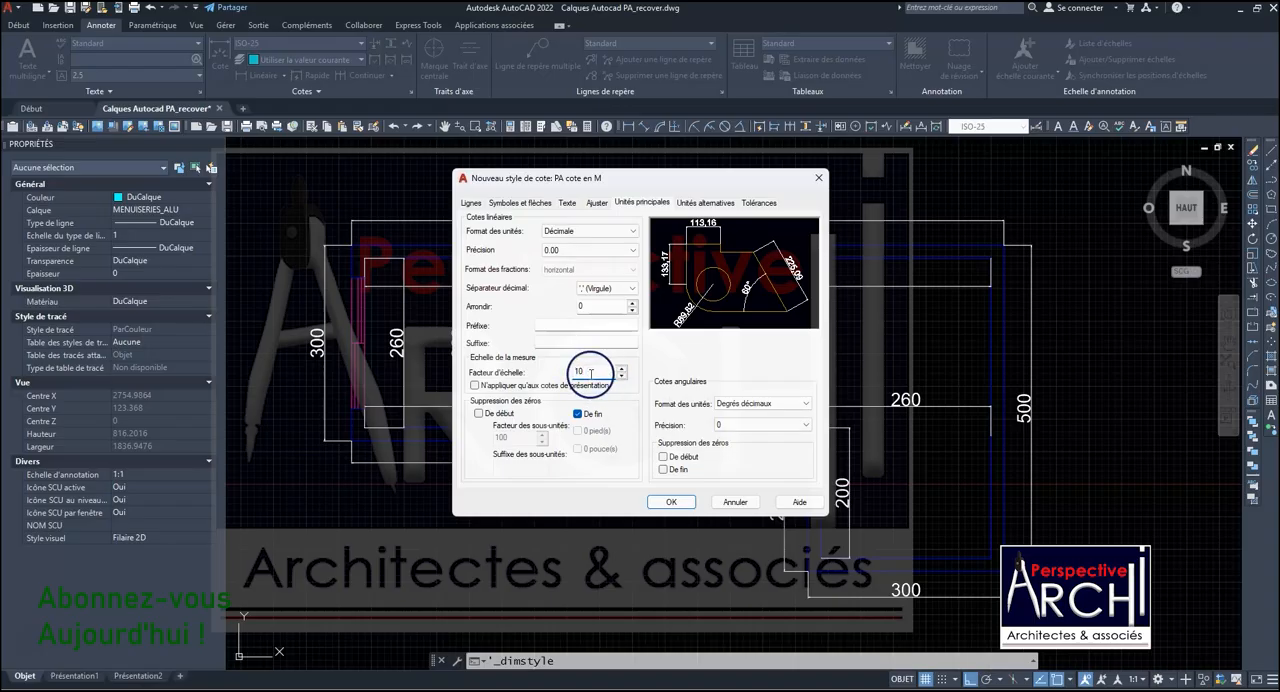
click(586, 373)
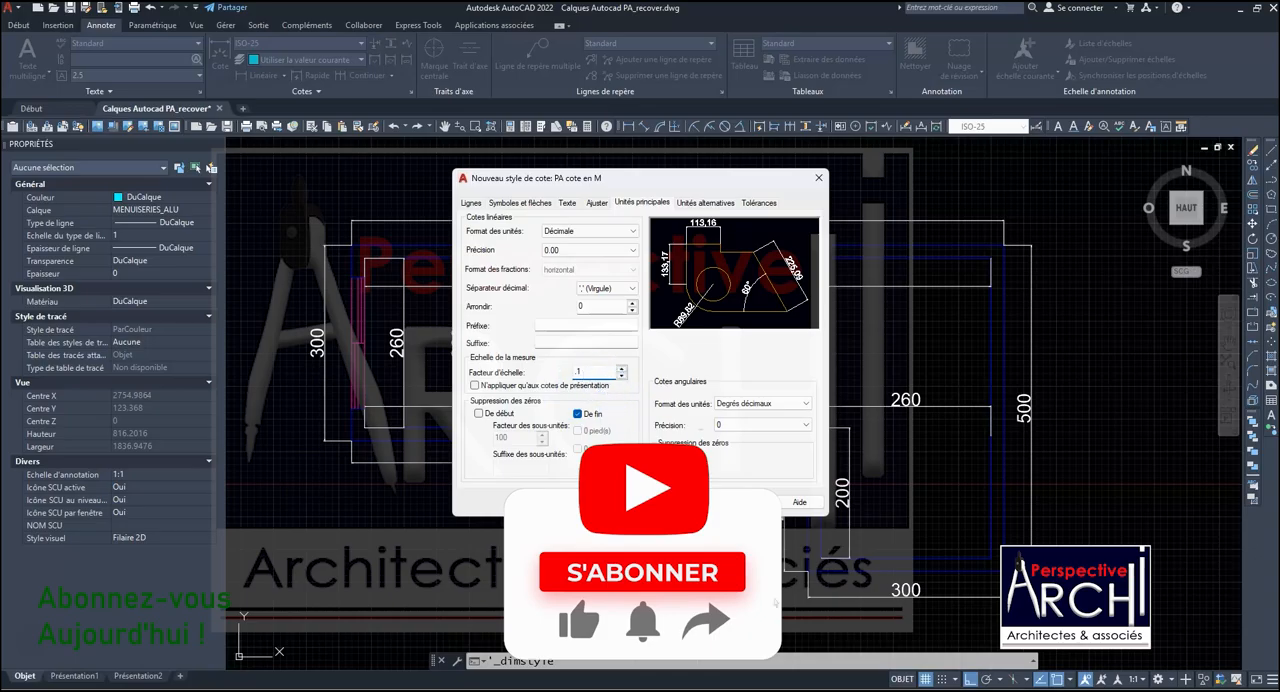
key(Return)
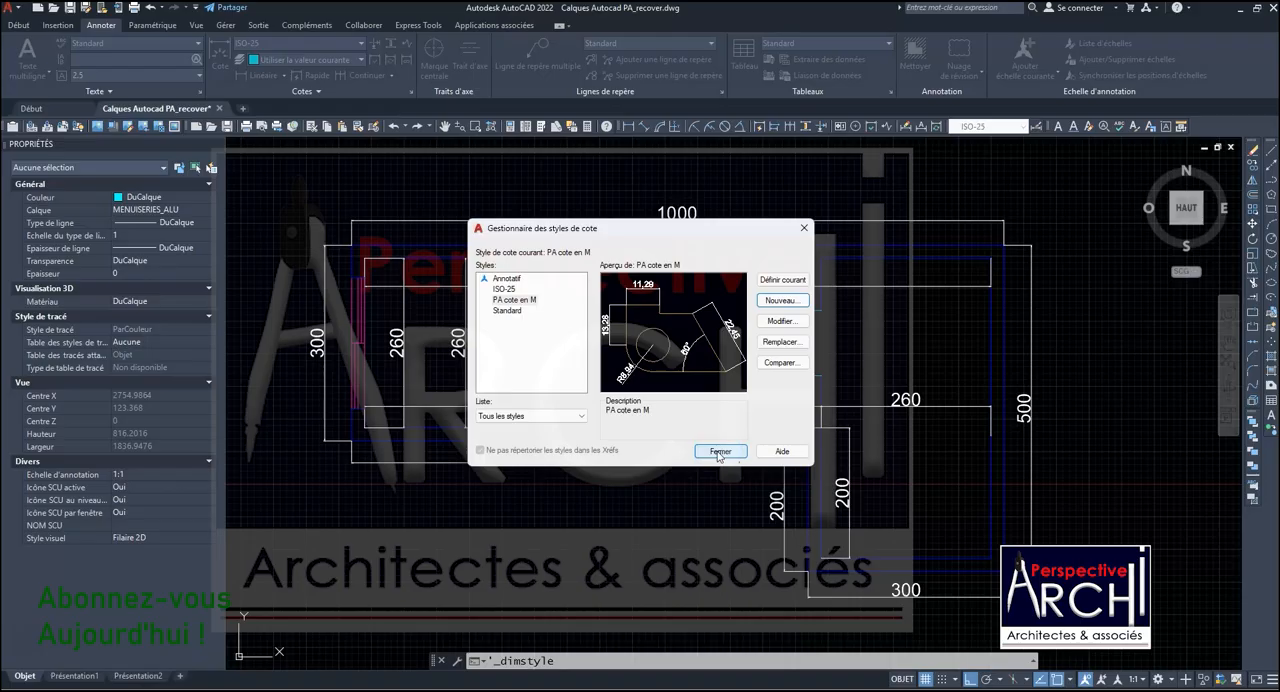
click(719, 452)
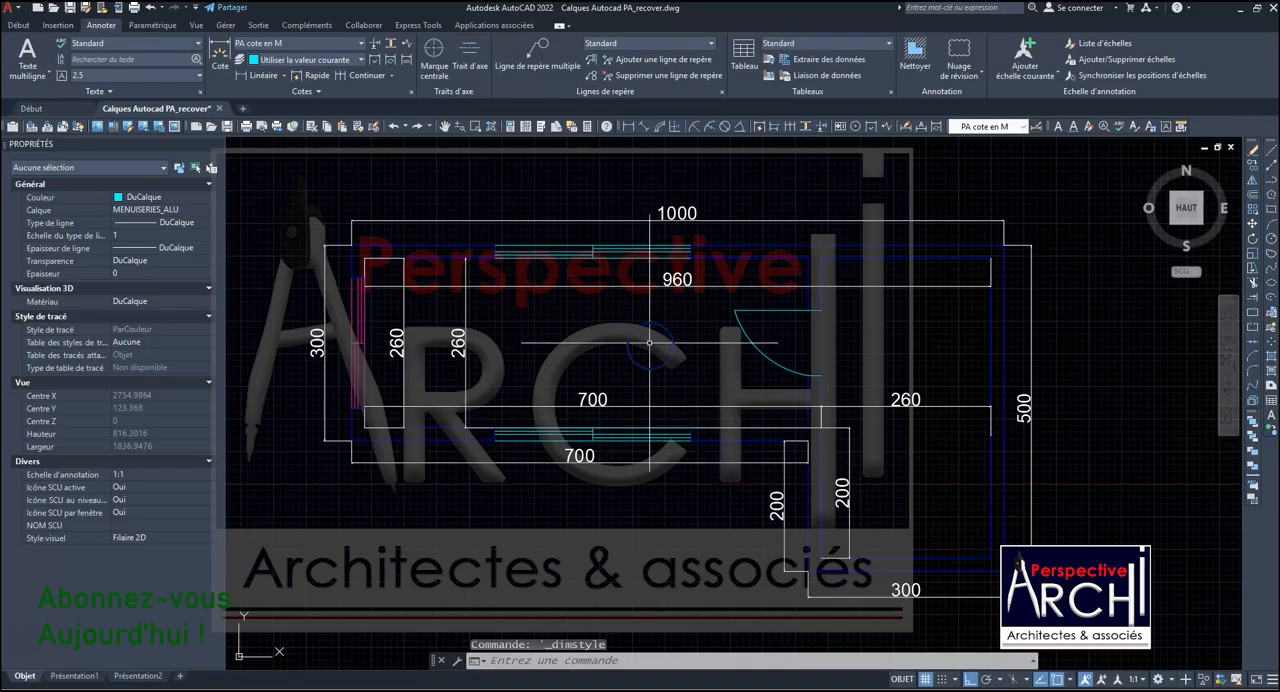
- Apply the PA cote en M style to the outer vertical 300 dimension beside the magenta window
scroll(638, 358, down, 3)
scroll(638, 358, up, 5)
scroll(630, 350, down, 5)
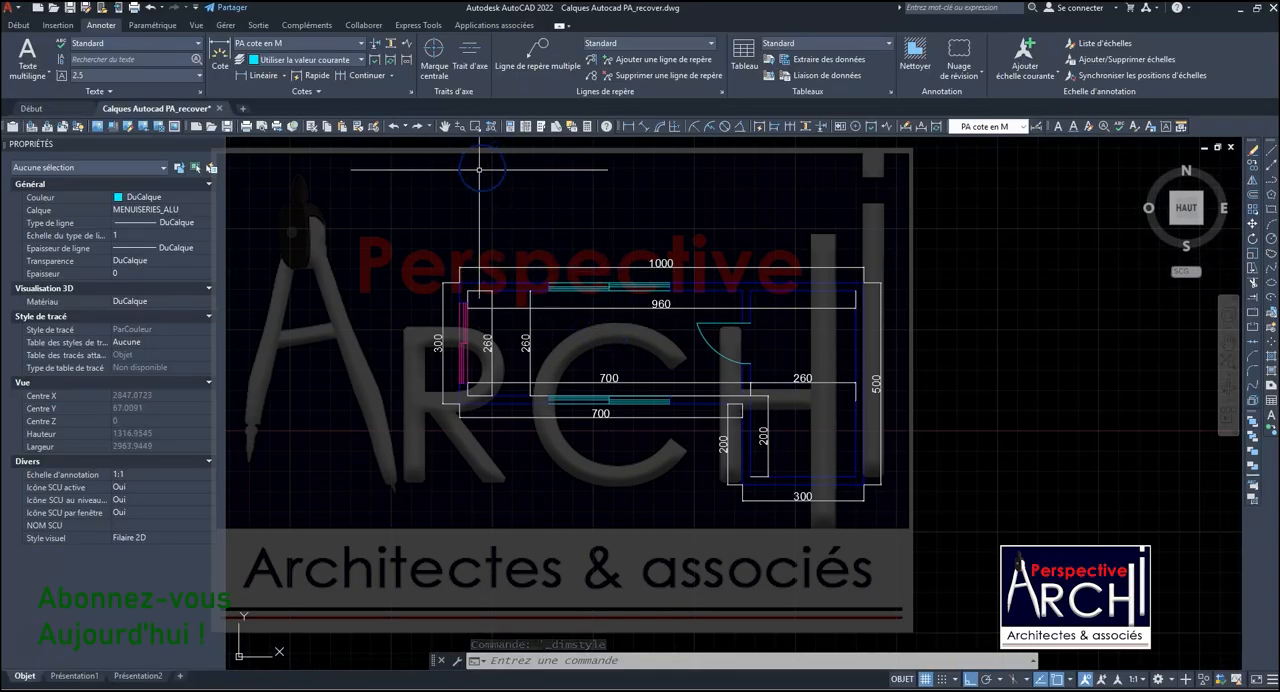
click(443, 345)
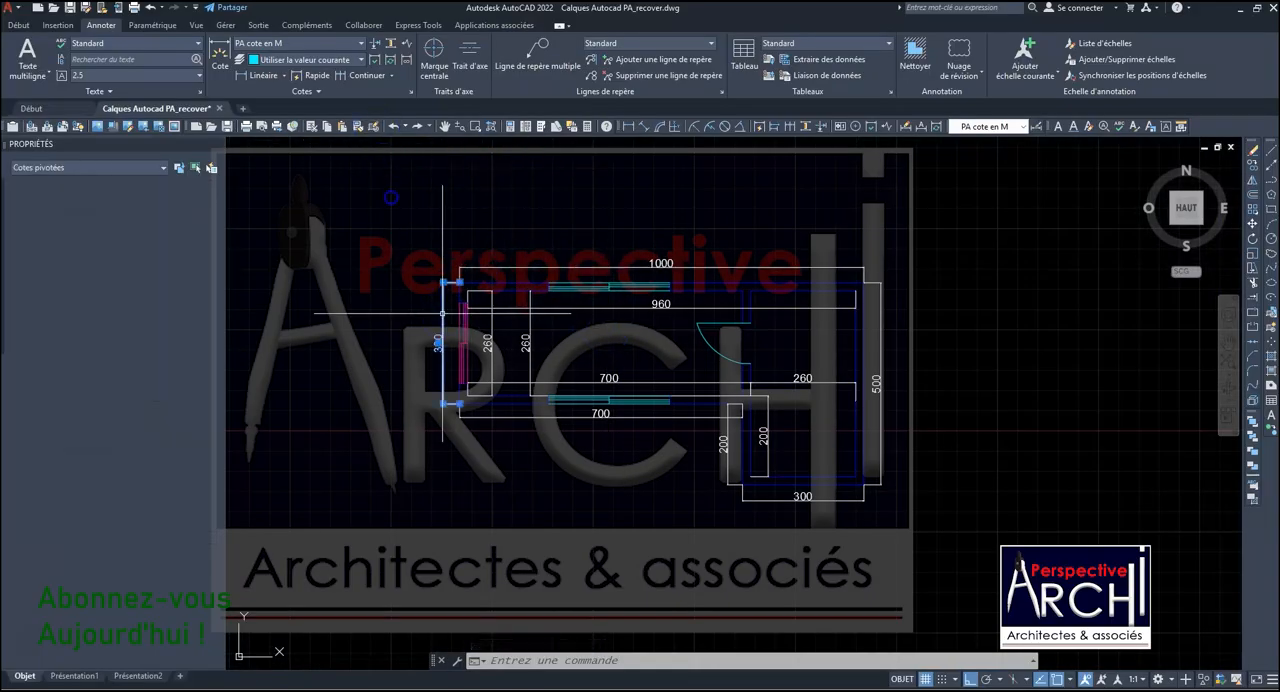
click(308, 45)
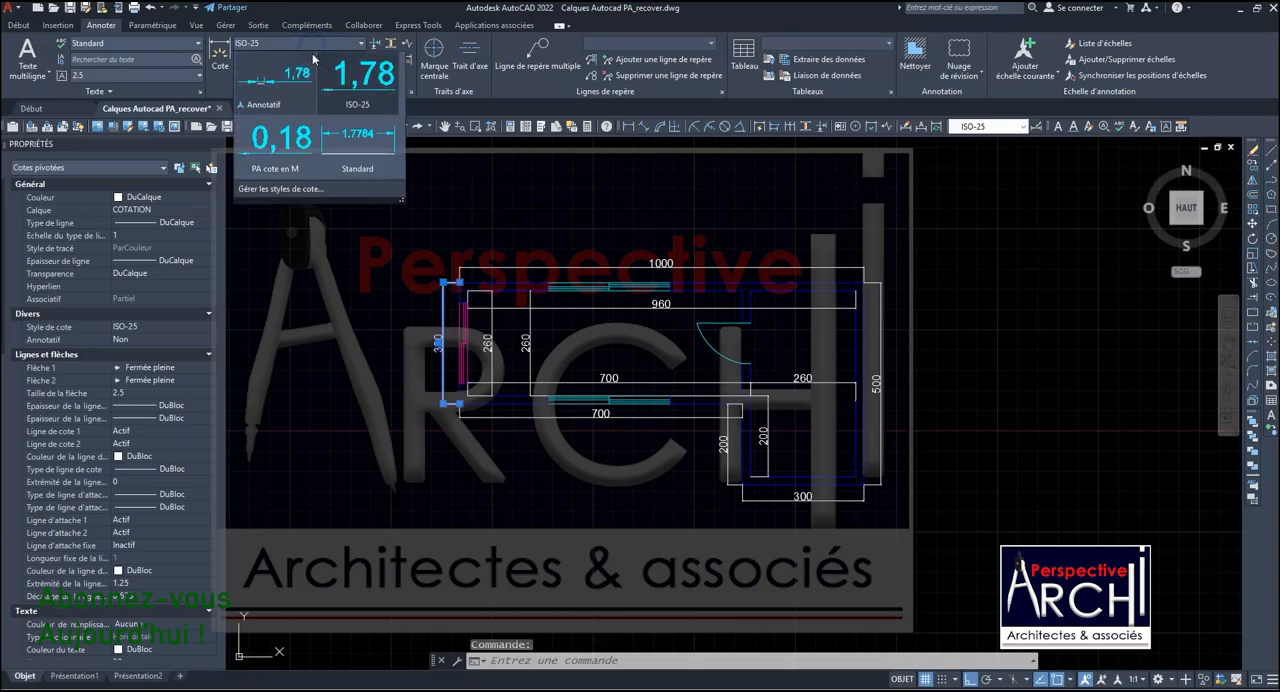
click(277, 169)
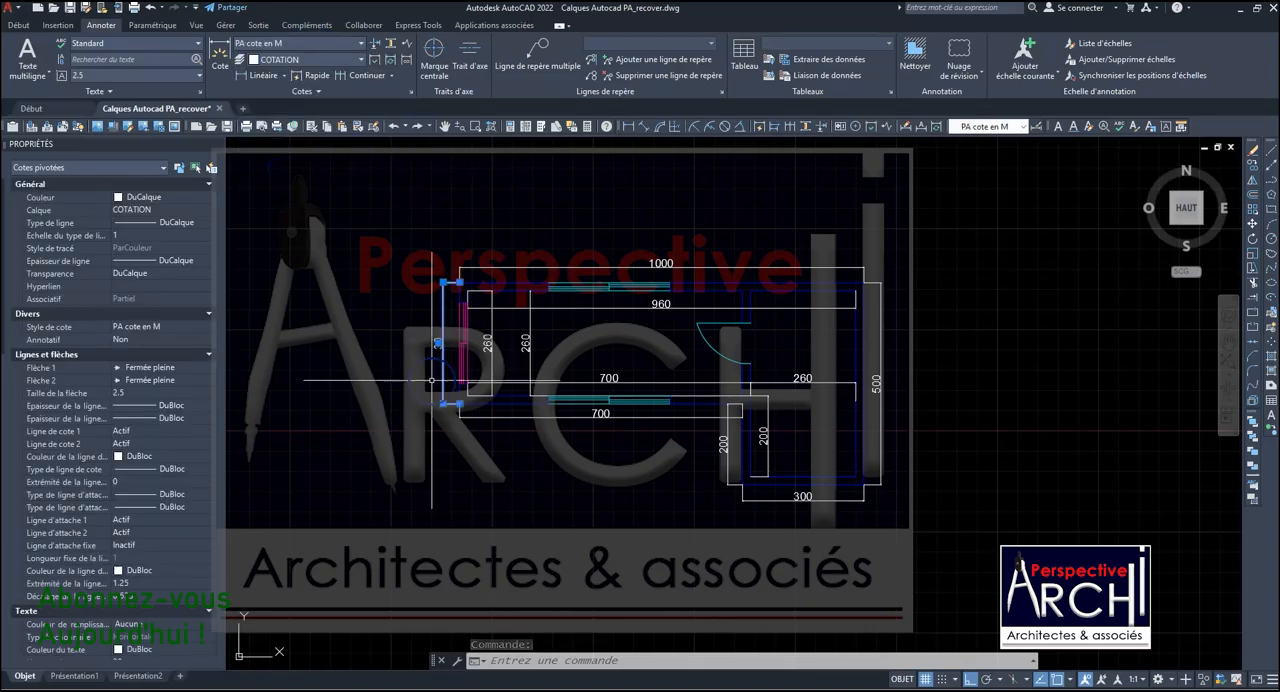
scroll(433, 318, up, 4)
scroll(489, 298, down, 3)
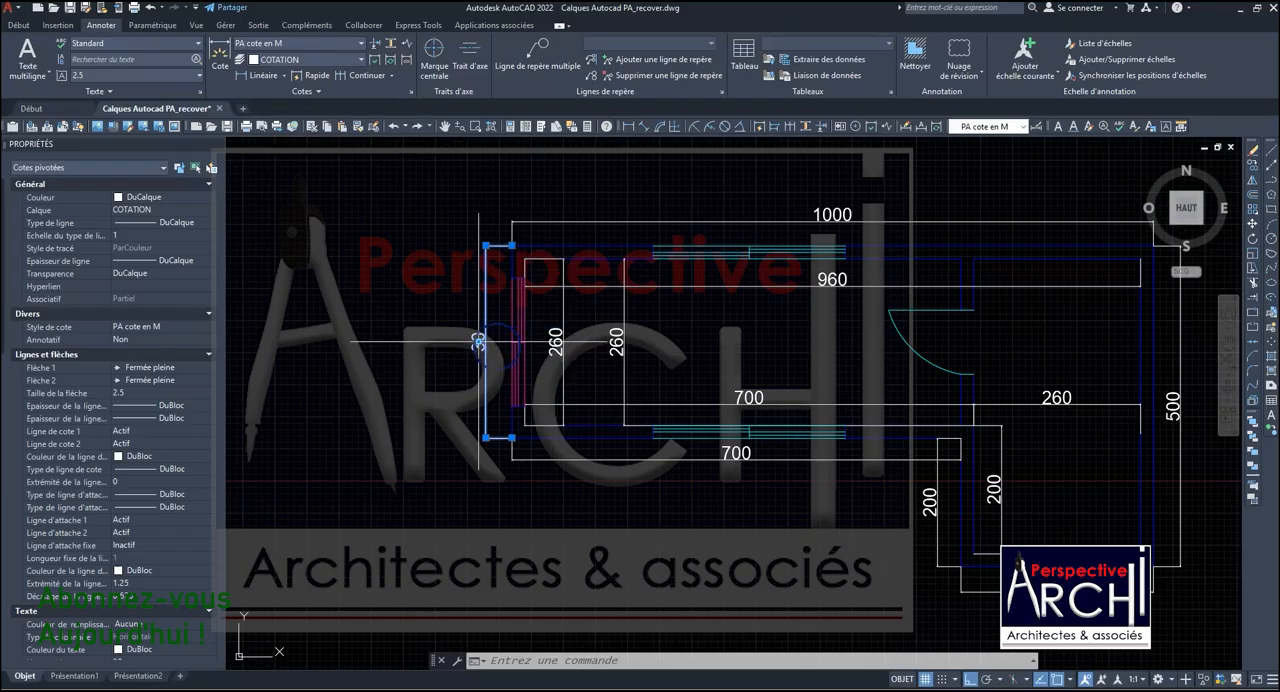
scroll(491, 347, down, 2)
scroll(491, 347, up, 4)
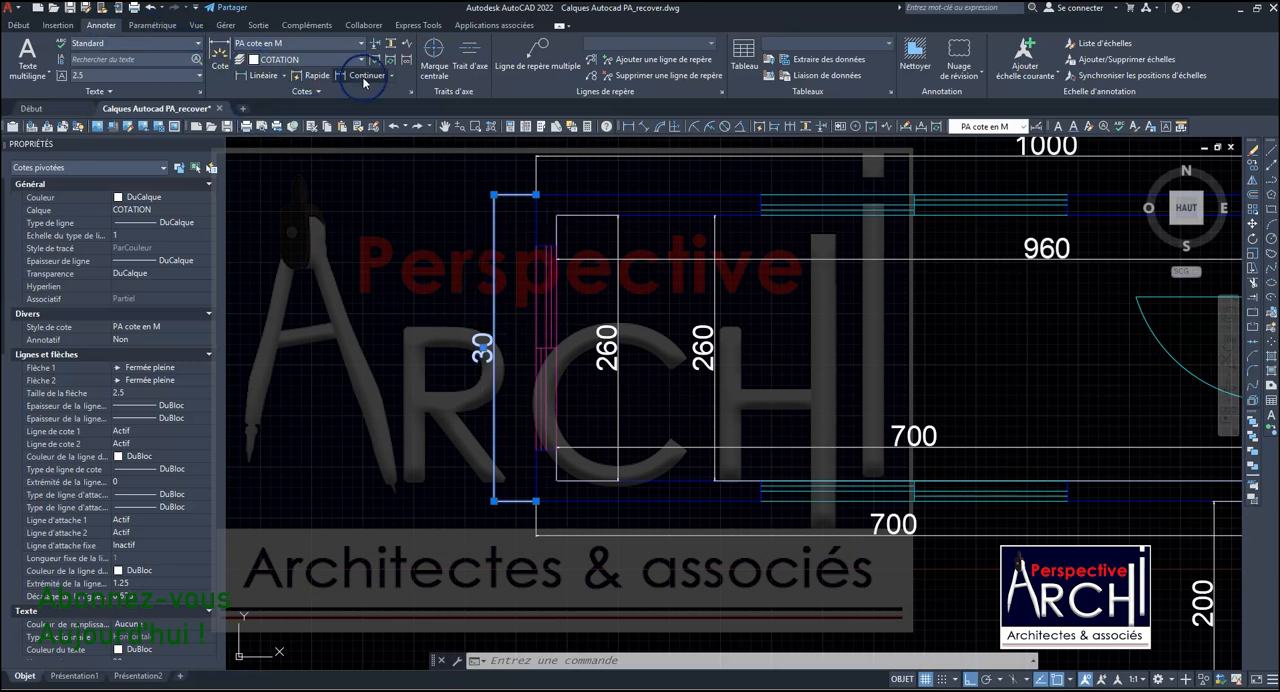
- Modify the PA cote en M style so its measurement scale factor is 0.01, and check the restyled dimension
click(410, 91)
click(772, 322)
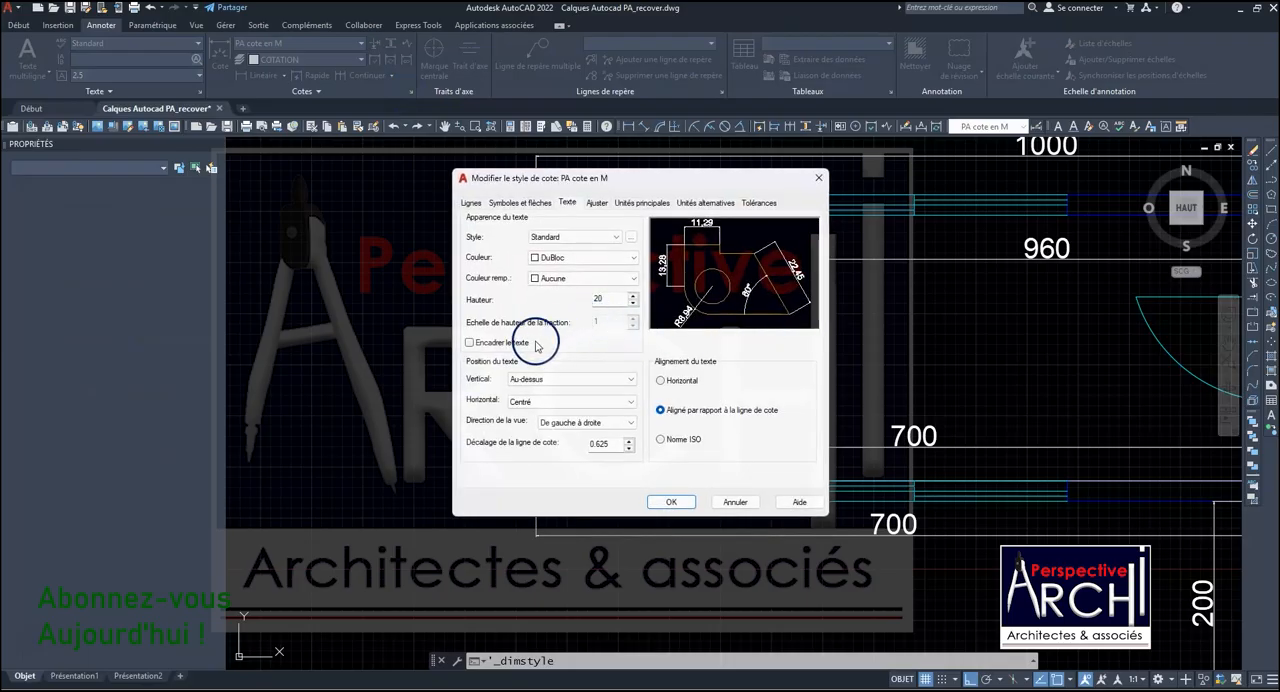
click(640, 203)
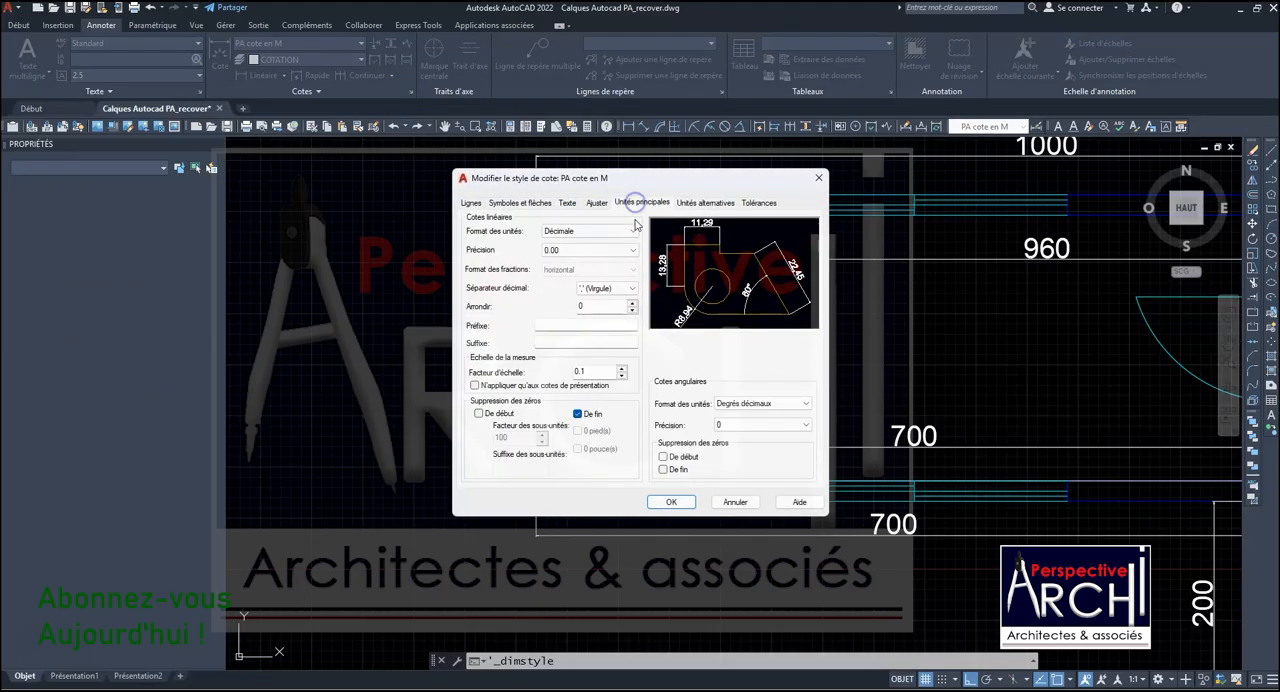
text(0.01)
click(585, 372)
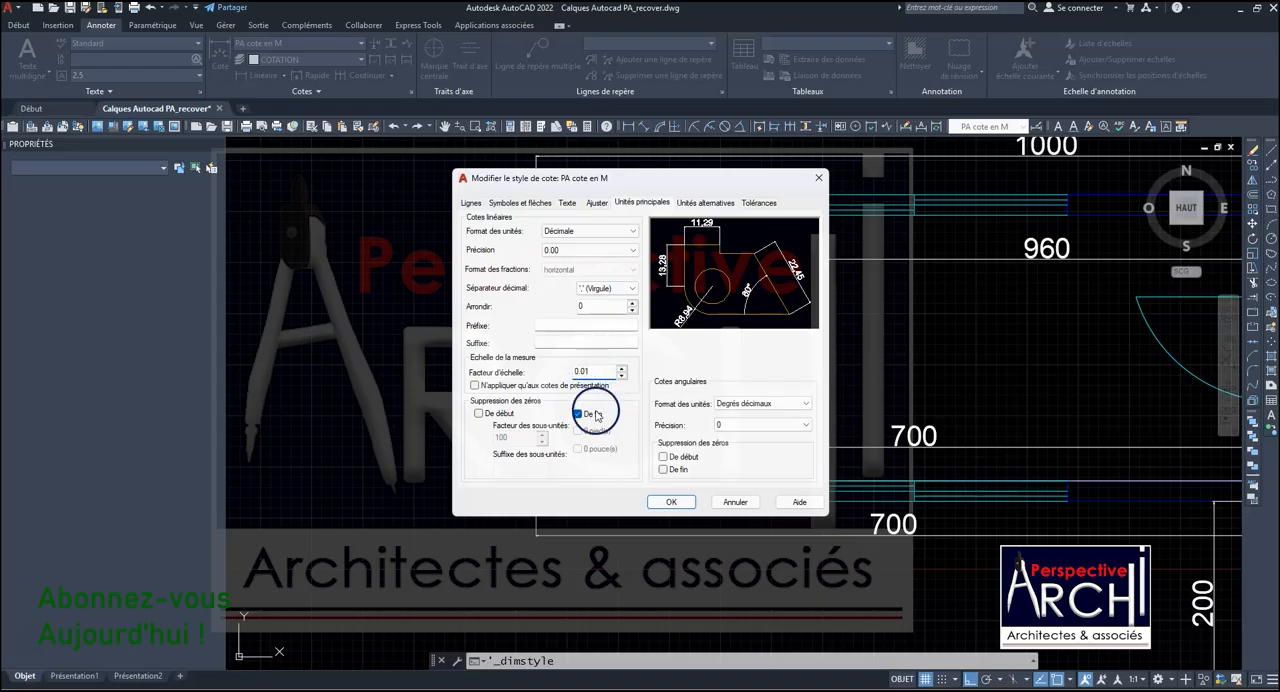
click(671, 502)
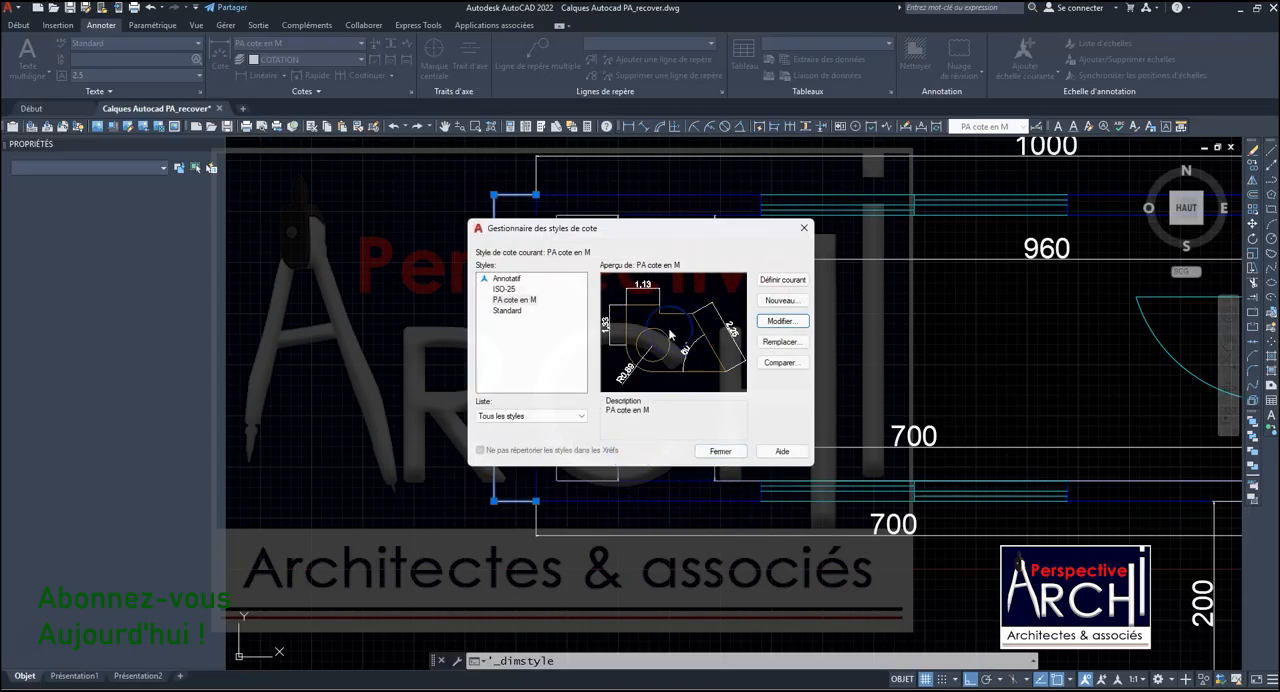
click(720, 451)
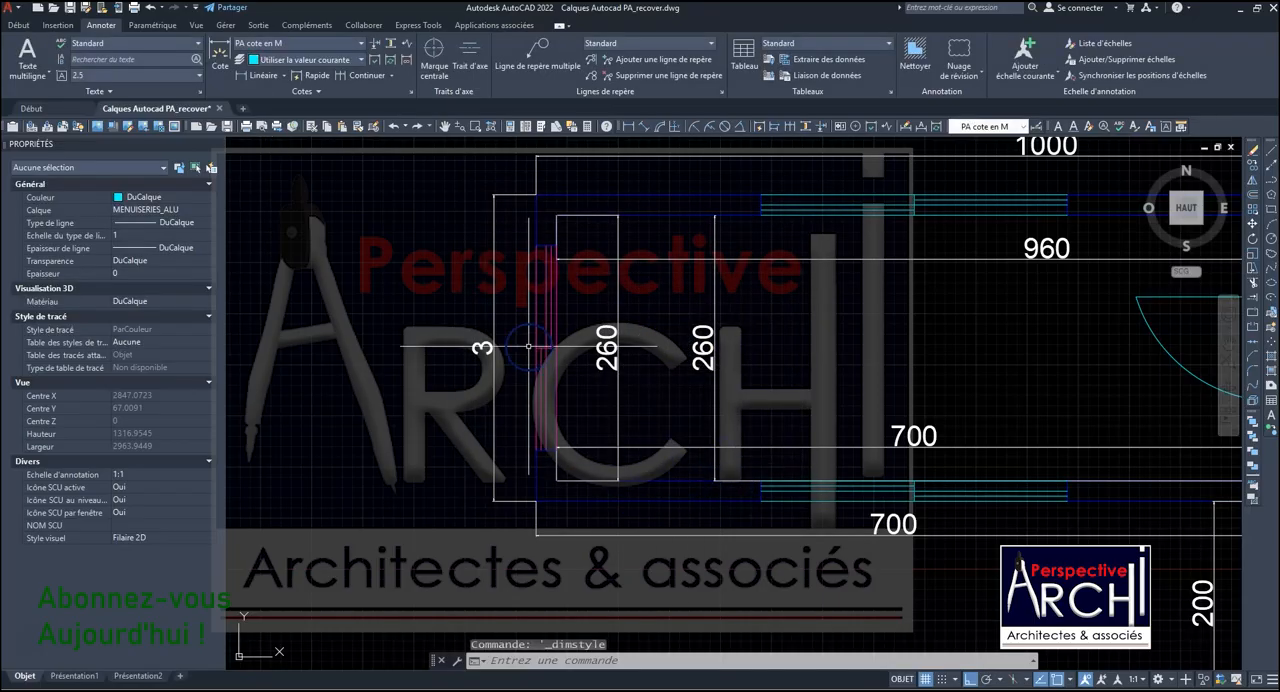
scroll(478, 348, up, 3)
scroll(490, 355, down, 3)
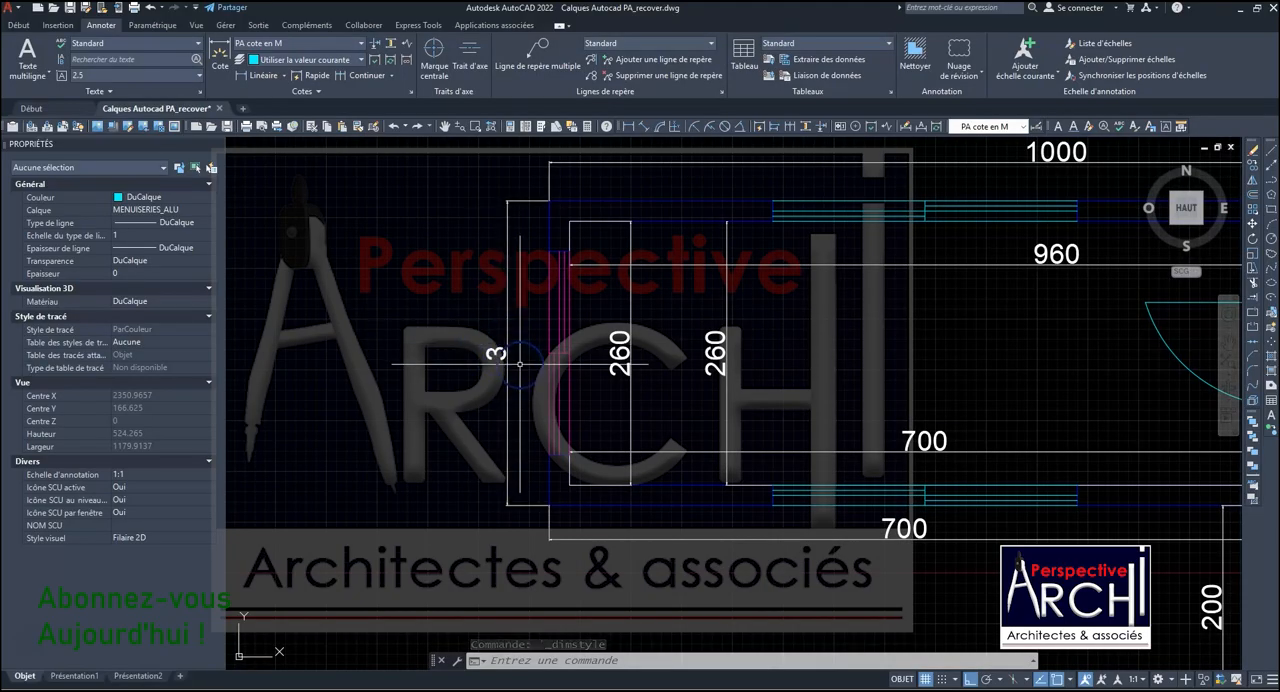
scroll(505, 351, down, 3)
scroll(520, 349, up, 4)
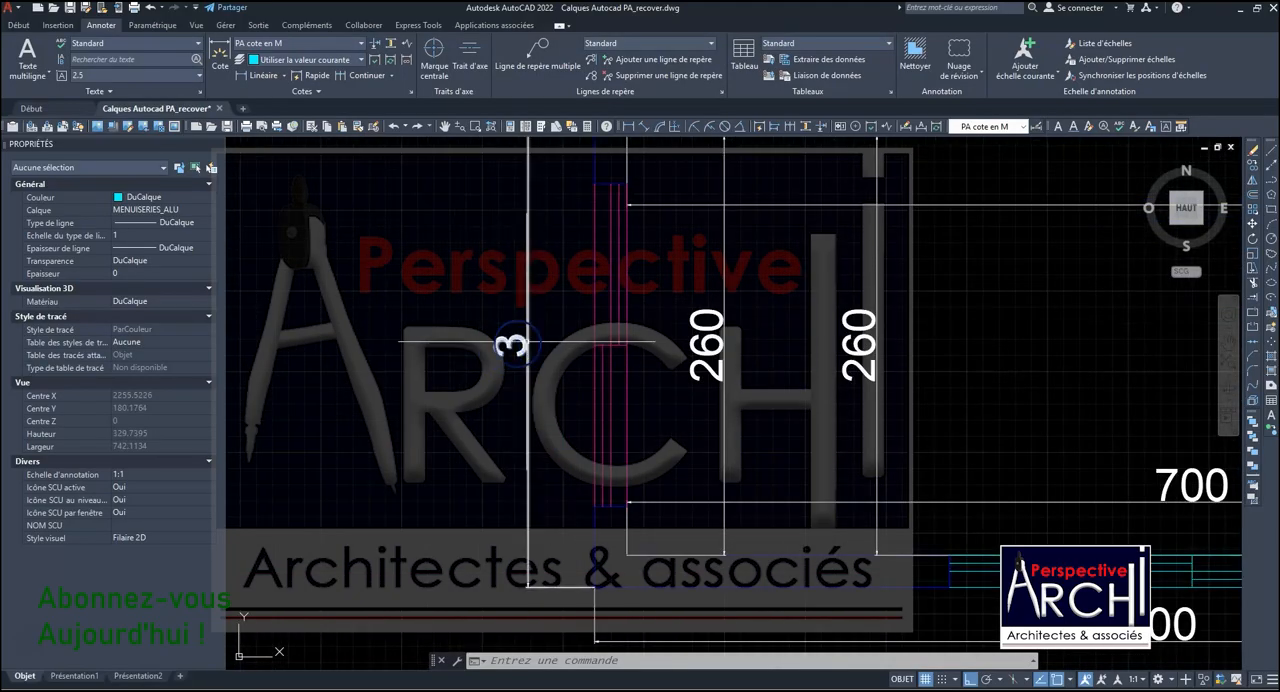
scroll(538, 348, down, 3)
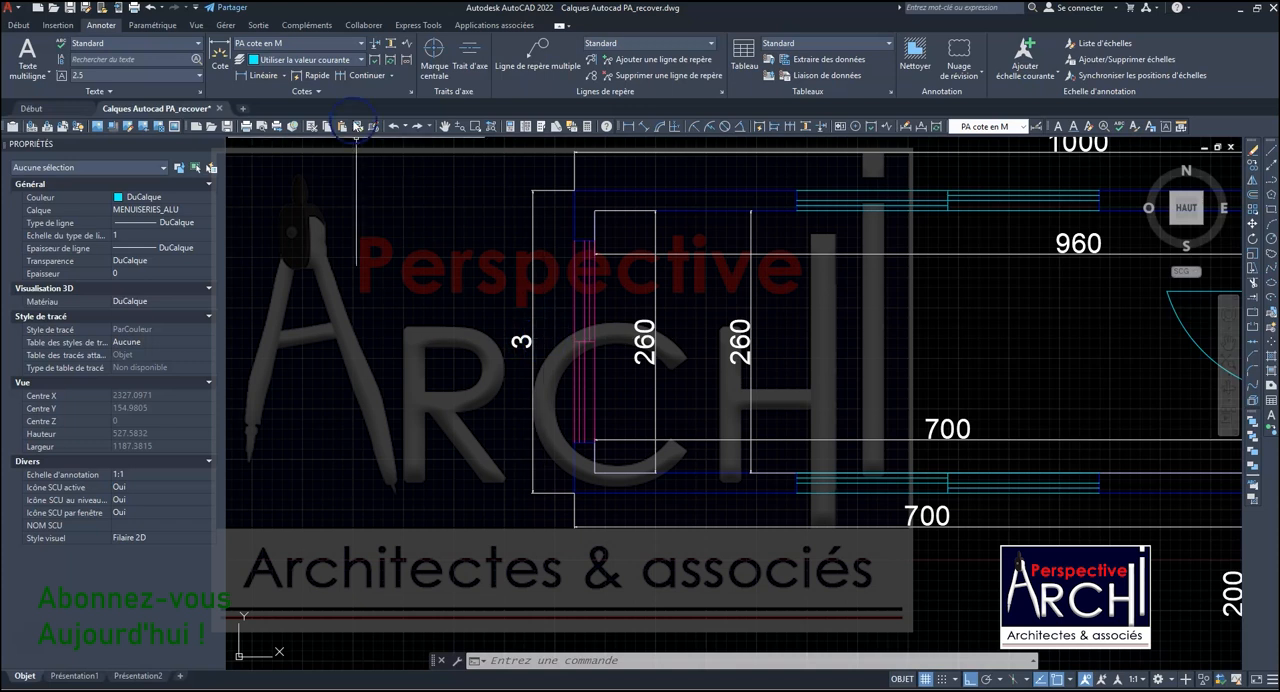
- Review the PA cote en M style's line, arrow, text, fit and primary unit settings, including precision and decimal separator
click(410, 91)
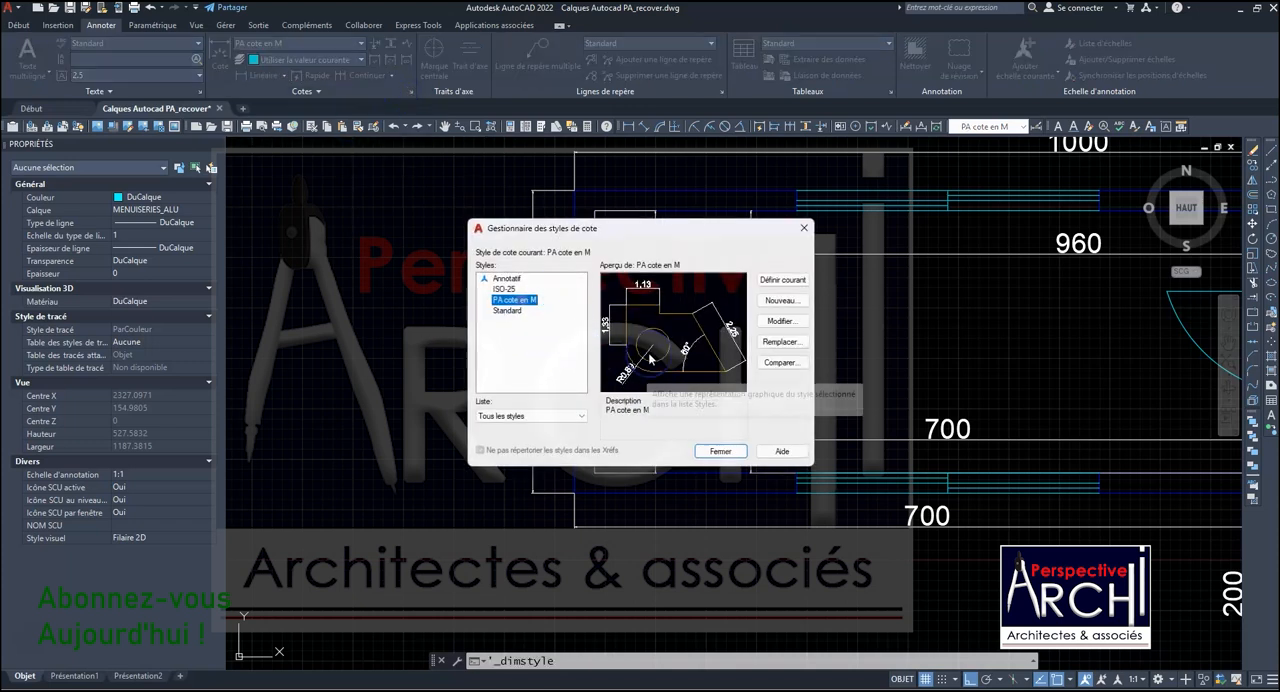
click(778, 321)
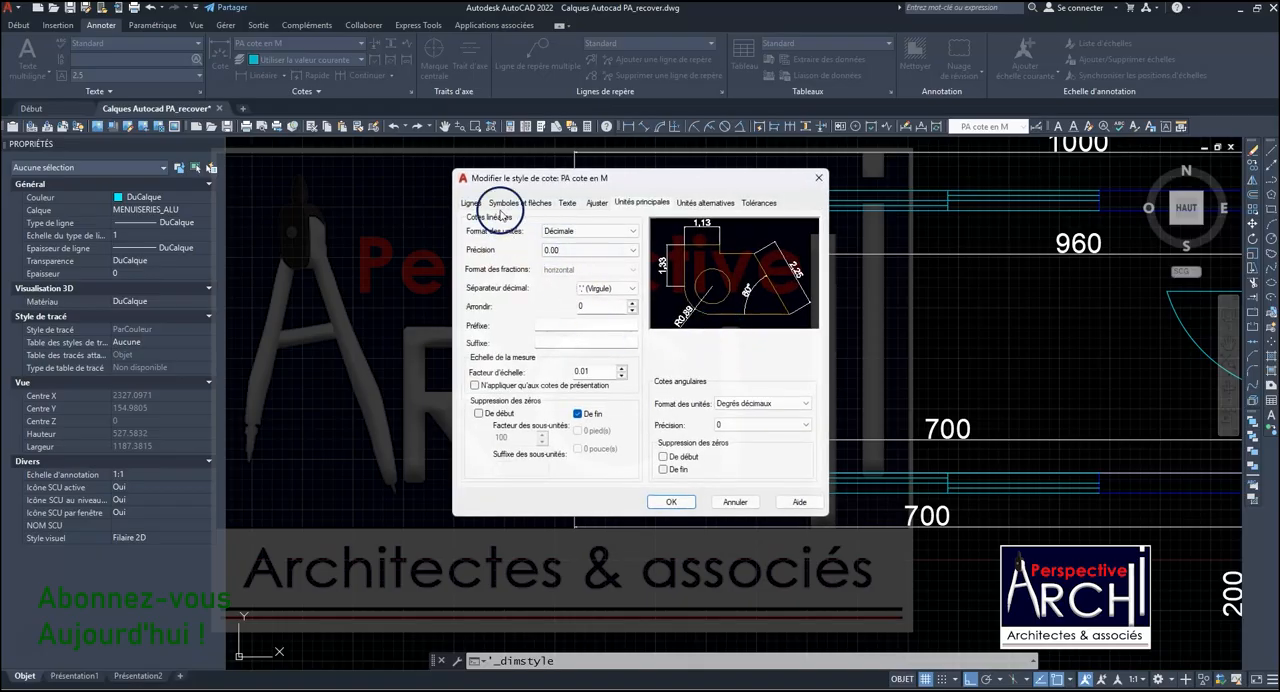
click(470, 203)
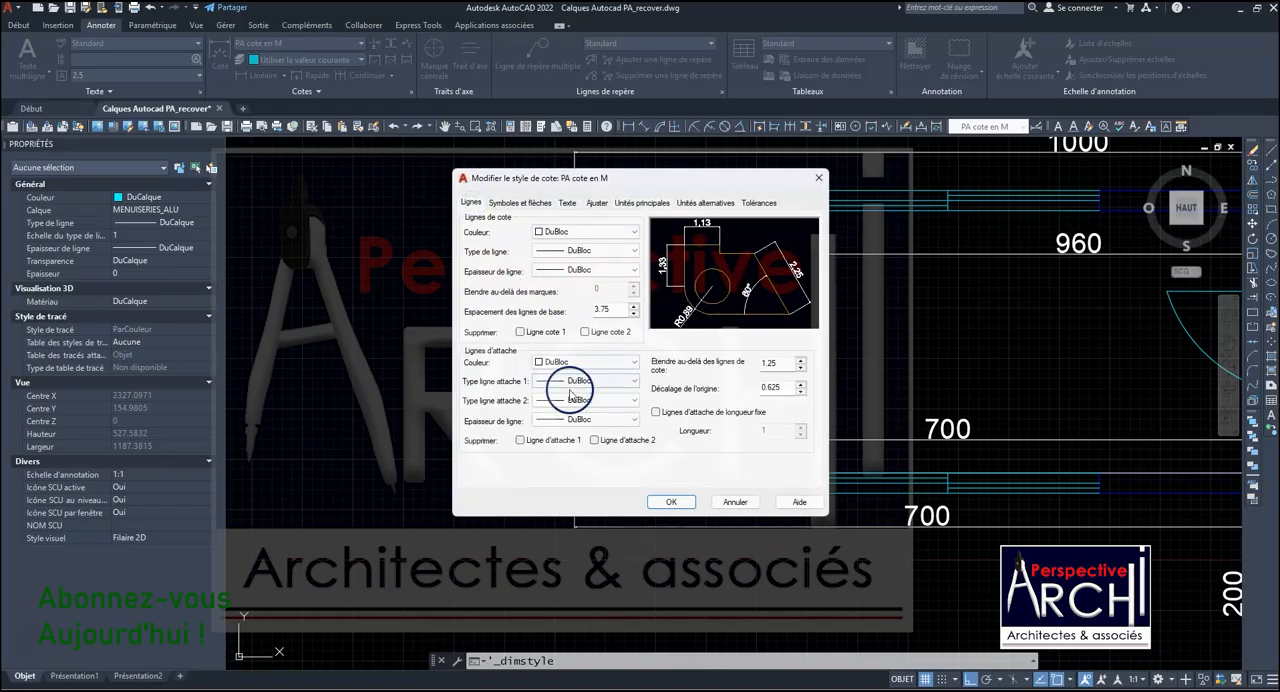
click(524, 202)
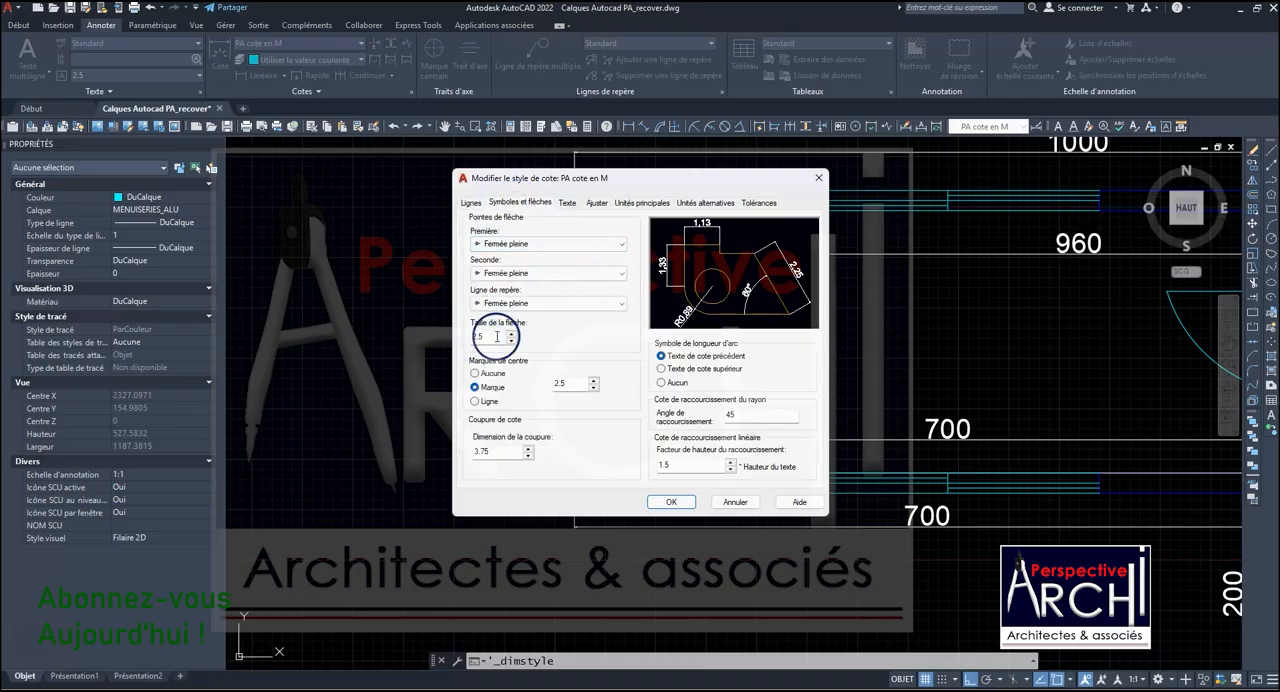
click(568, 205)
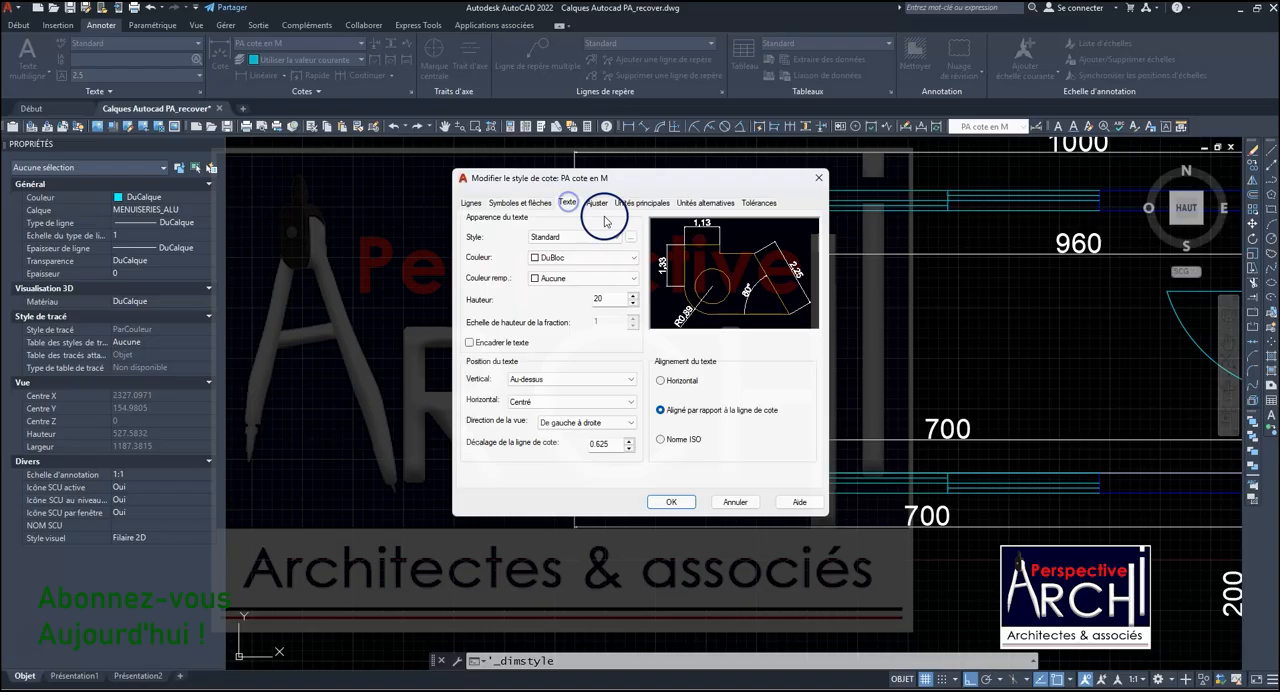
click(534, 203)
click(566, 205)
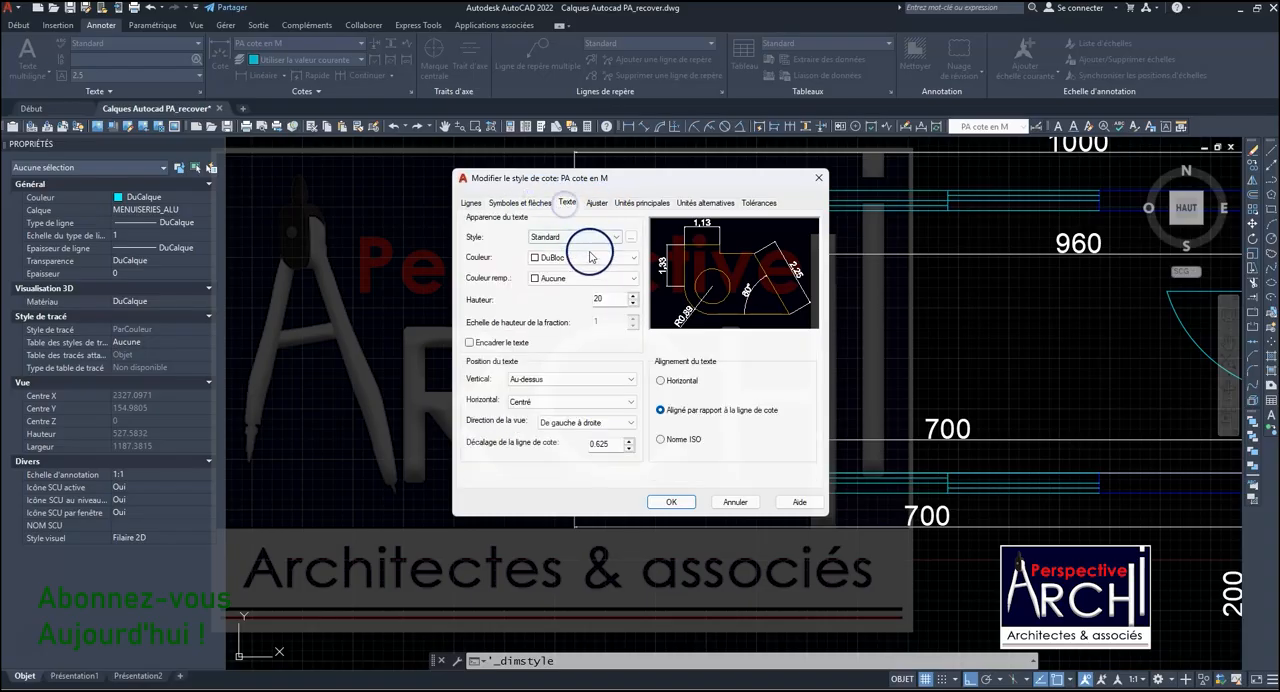
click(596, 204)
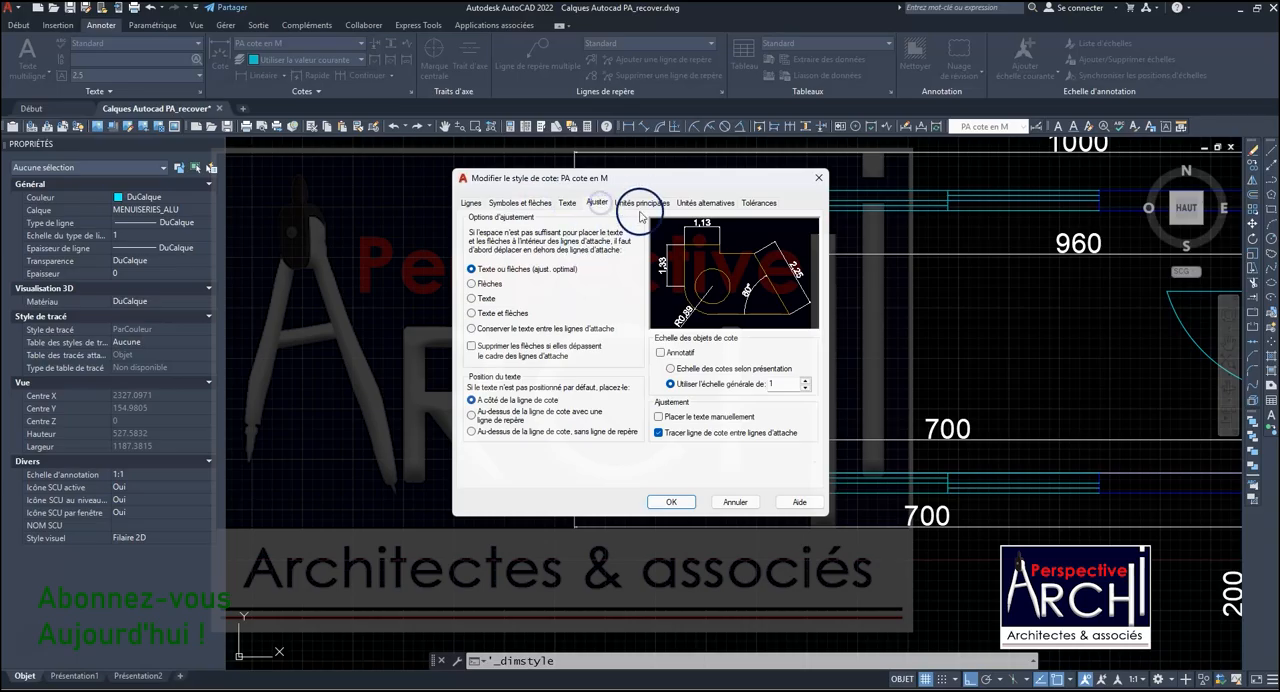
click(641, 204)
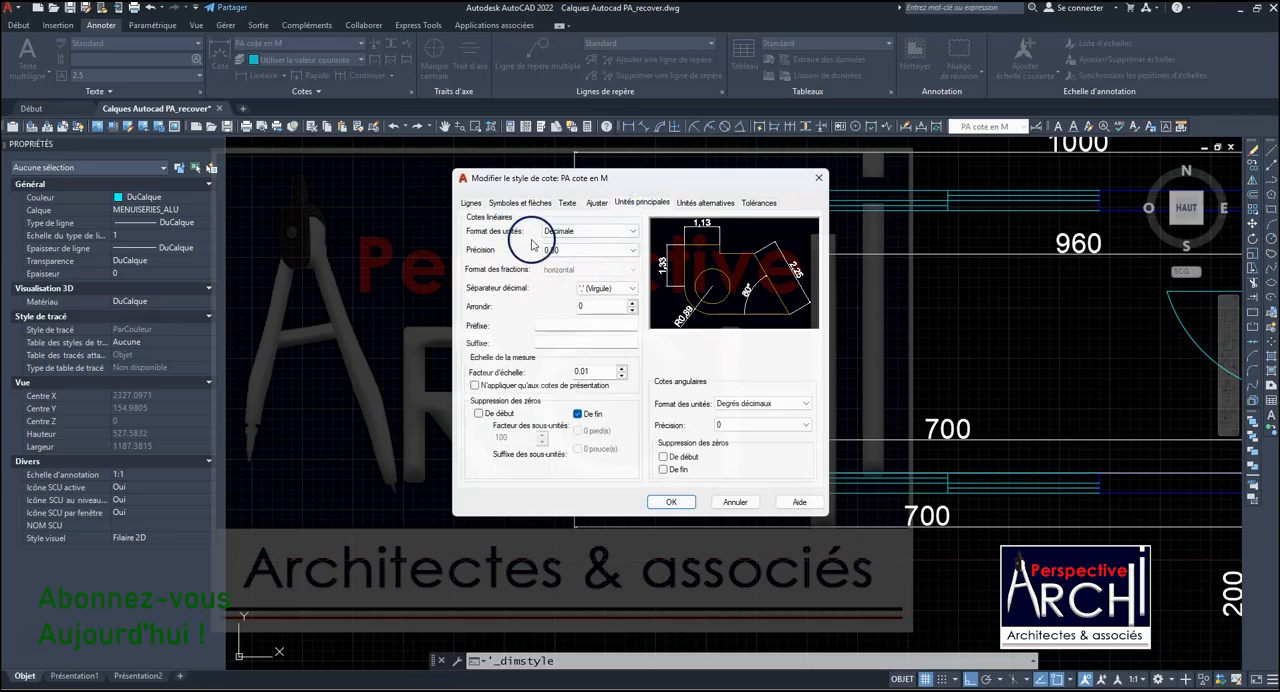
click(569, 252)
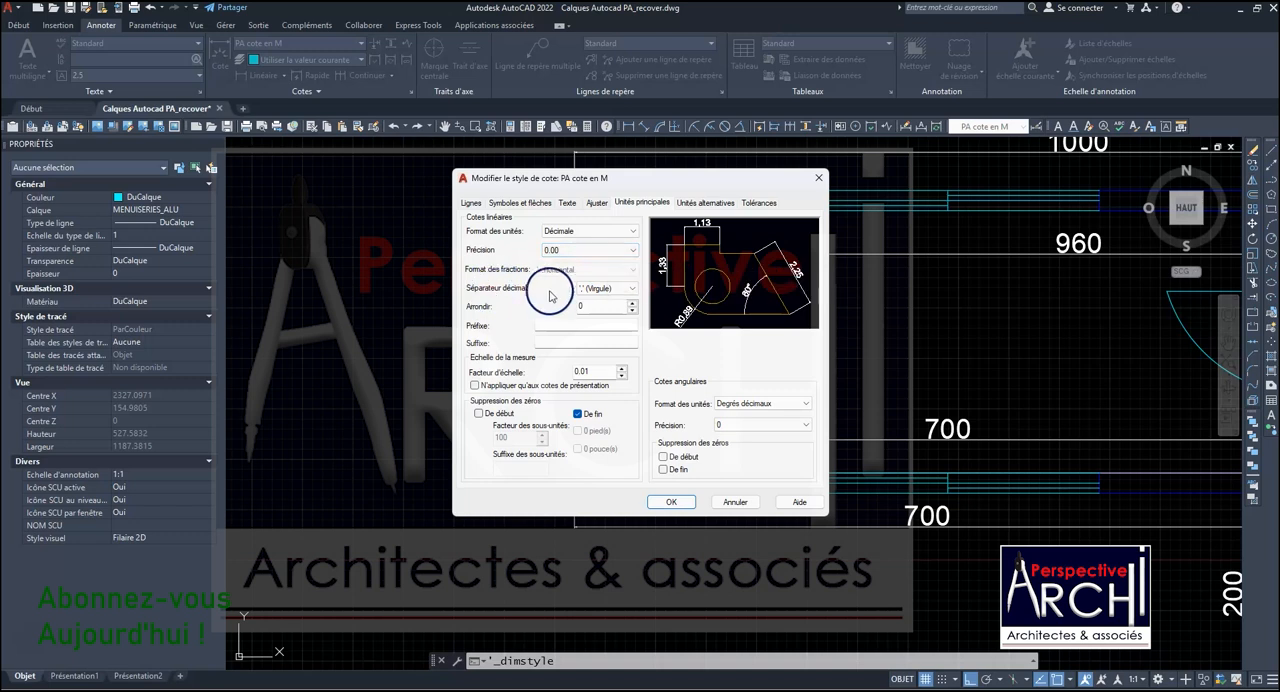
click(632, 288)
click(584, 309)
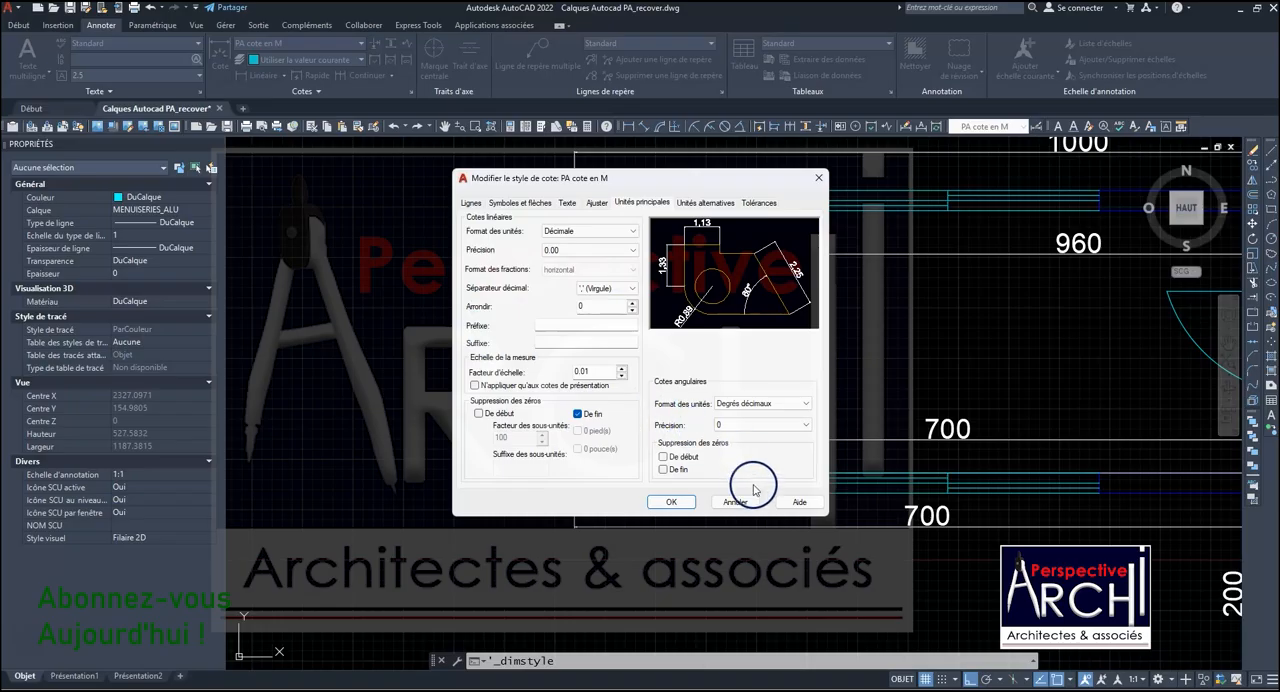
click(673, 502)
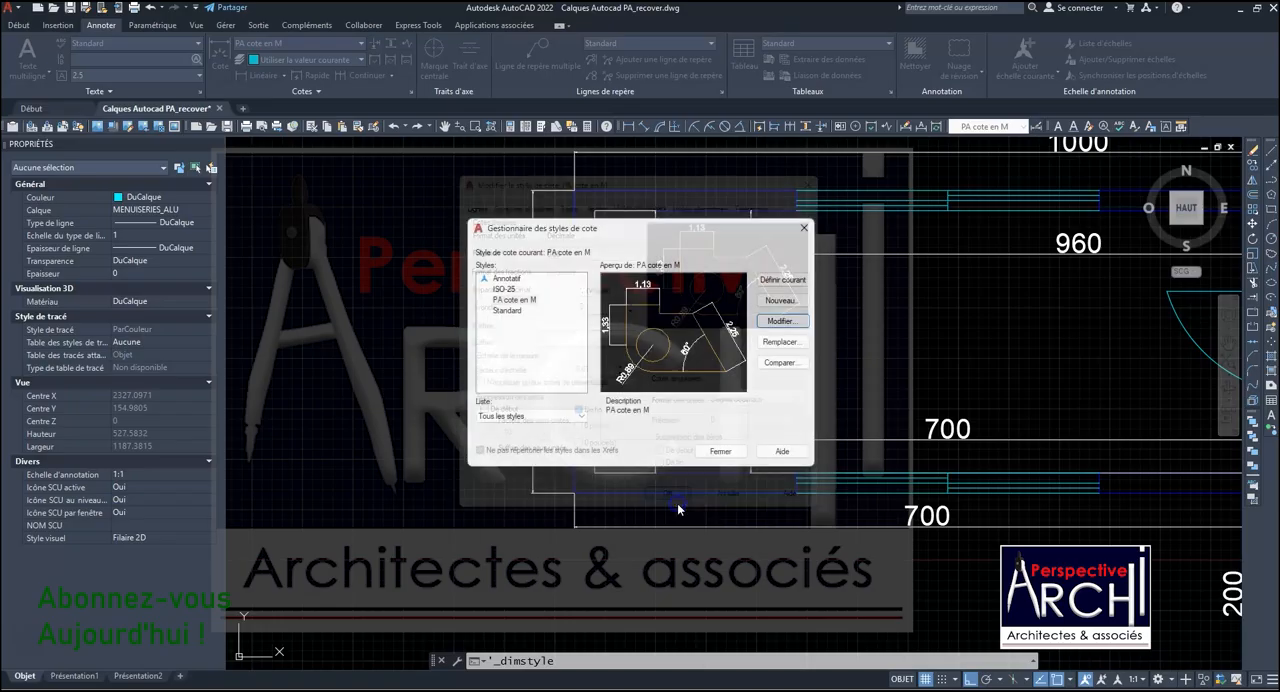
- Close the dimension style manager and examine the dimensions across the whole floor plan
click(720, 452)
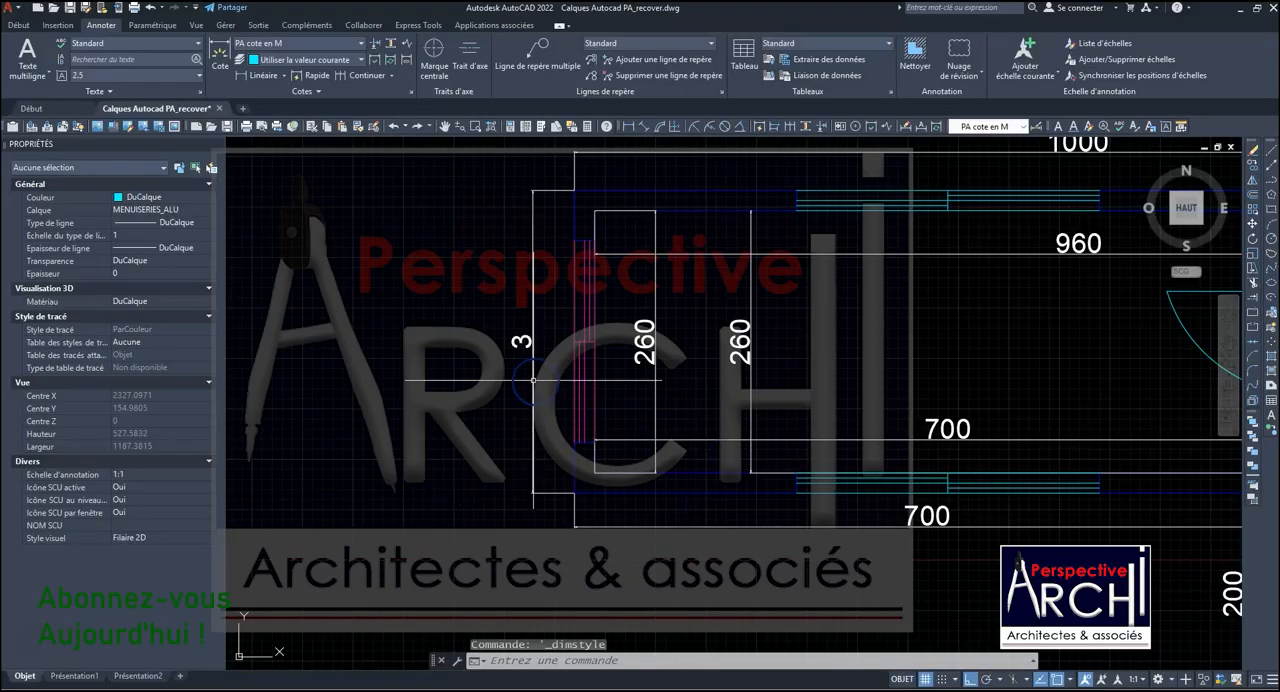
scroll(830, 423, down, 4)
scroll(830, 423, up, 2)
scroll(697, 402, down, 4)
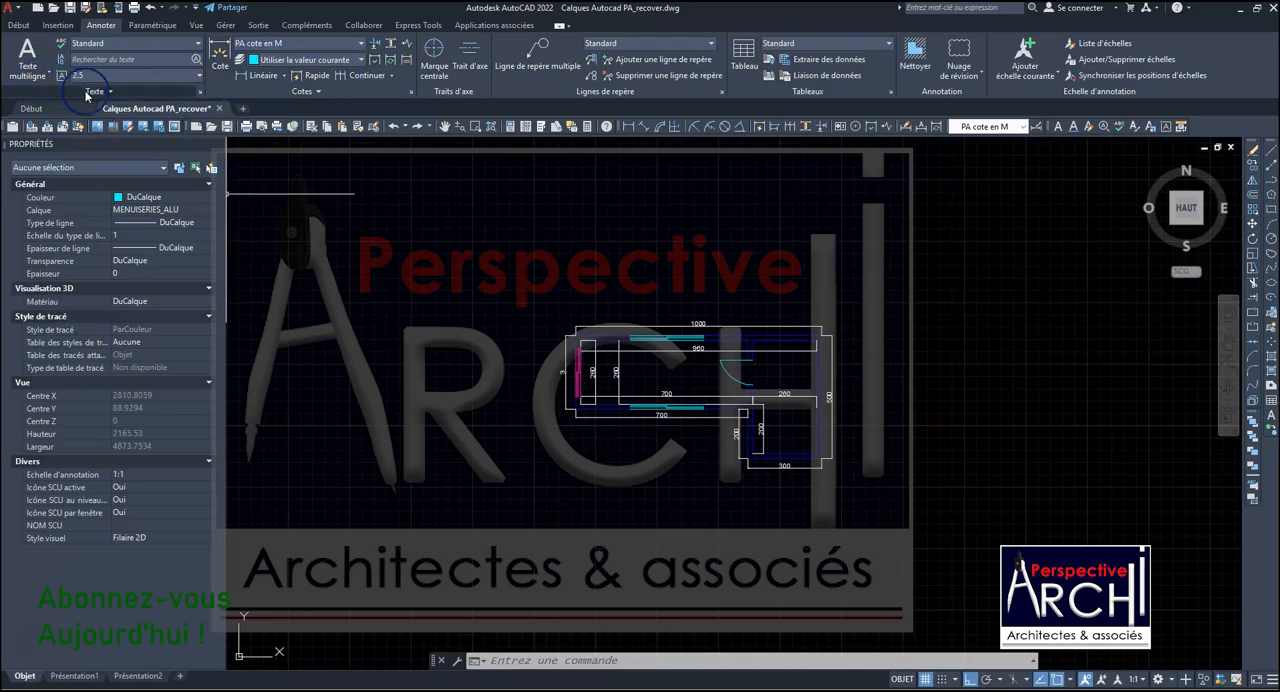
- Start a polyline in the empty area above the floor plan with a 250-unit horizontal segment to the right, followed by a vertical segment upward
click(22, 25)
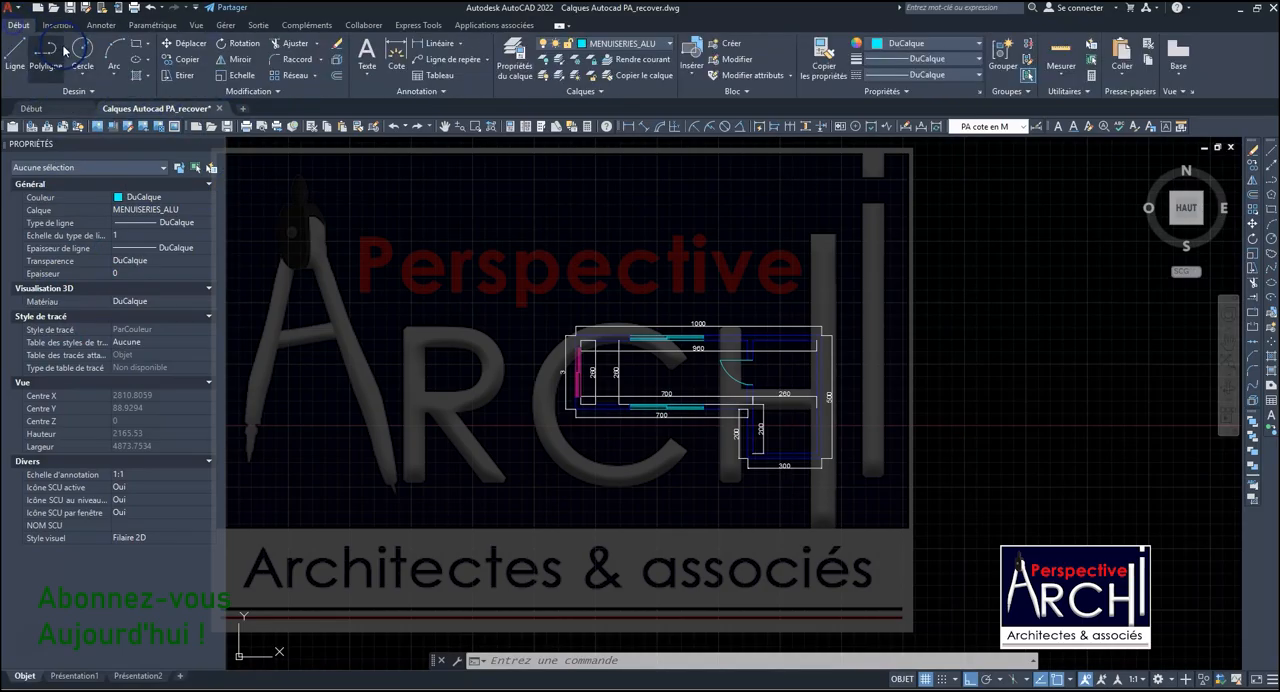
click(50, 52)
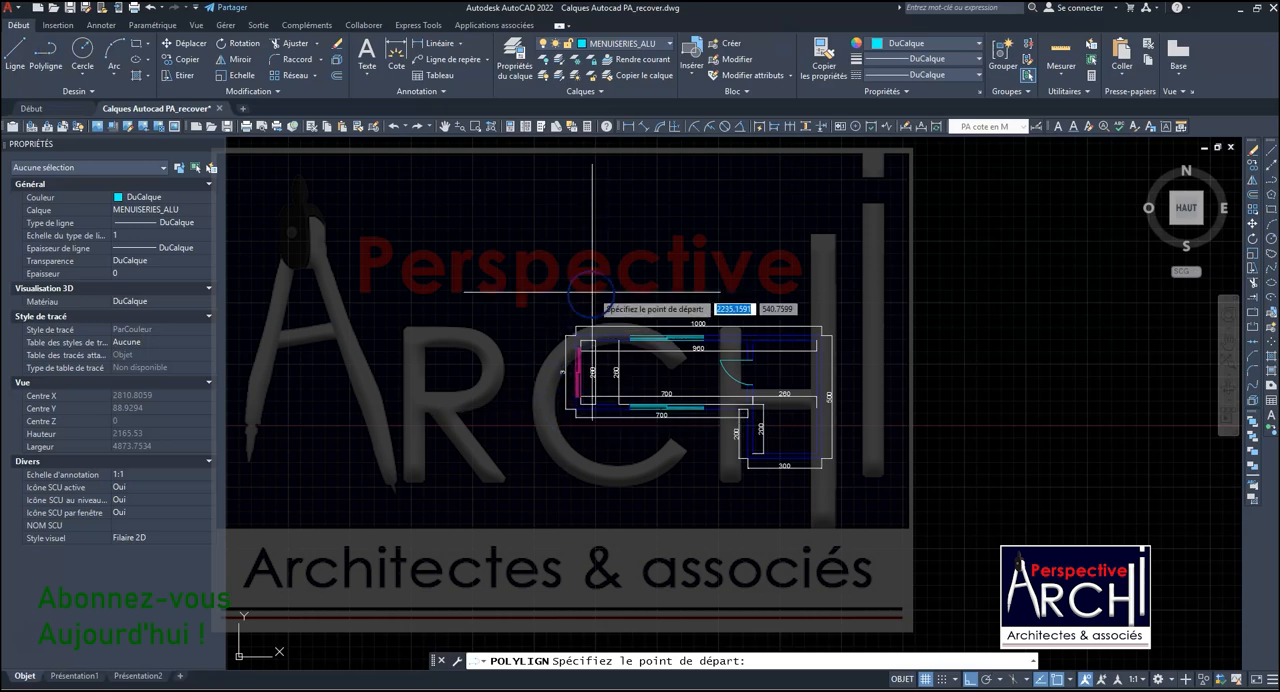
scroll(604, 294, up, 6)
click(514, 304)
scroll(785, 314, down, 3)
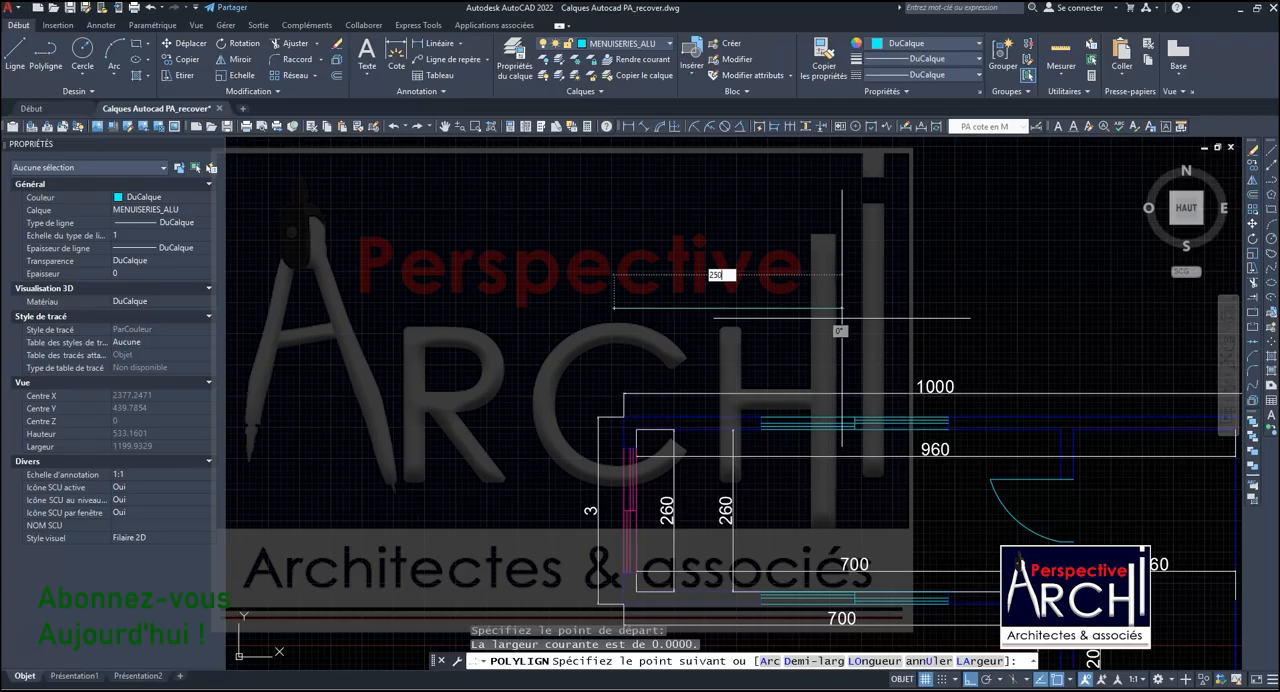
text(250)
key(Return)
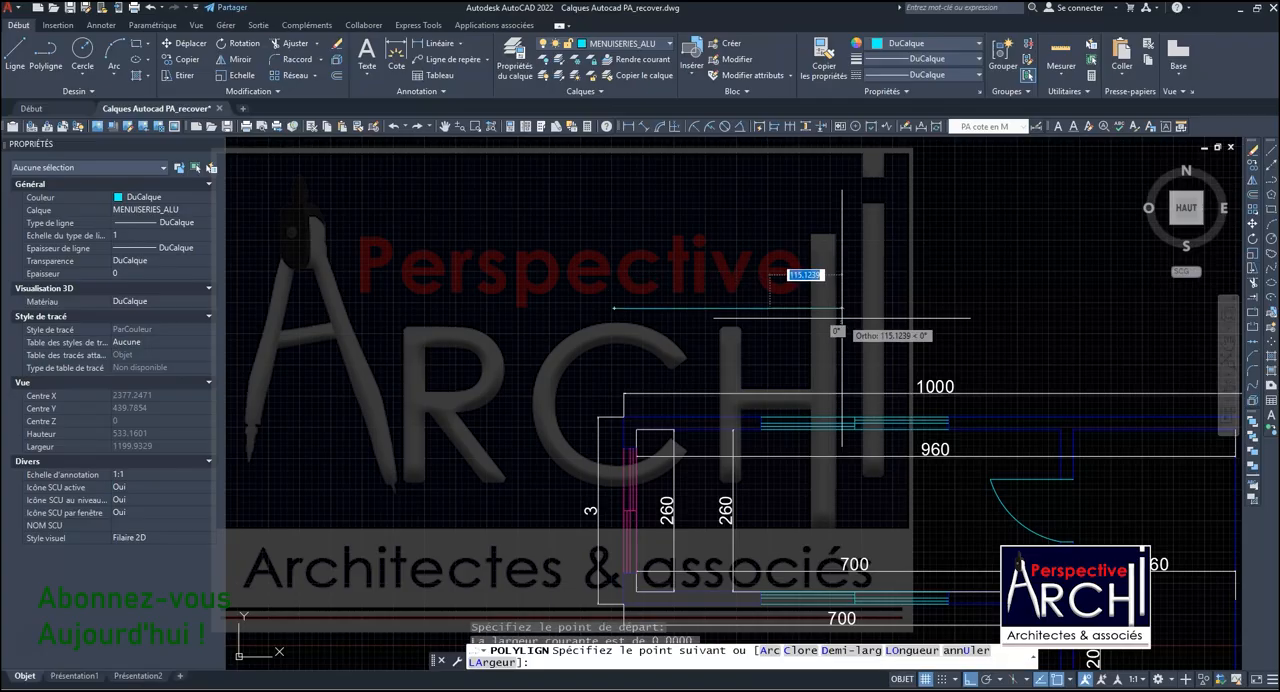
scroll(842, 318, up, 3)
scroll(760, 315, down, 3)
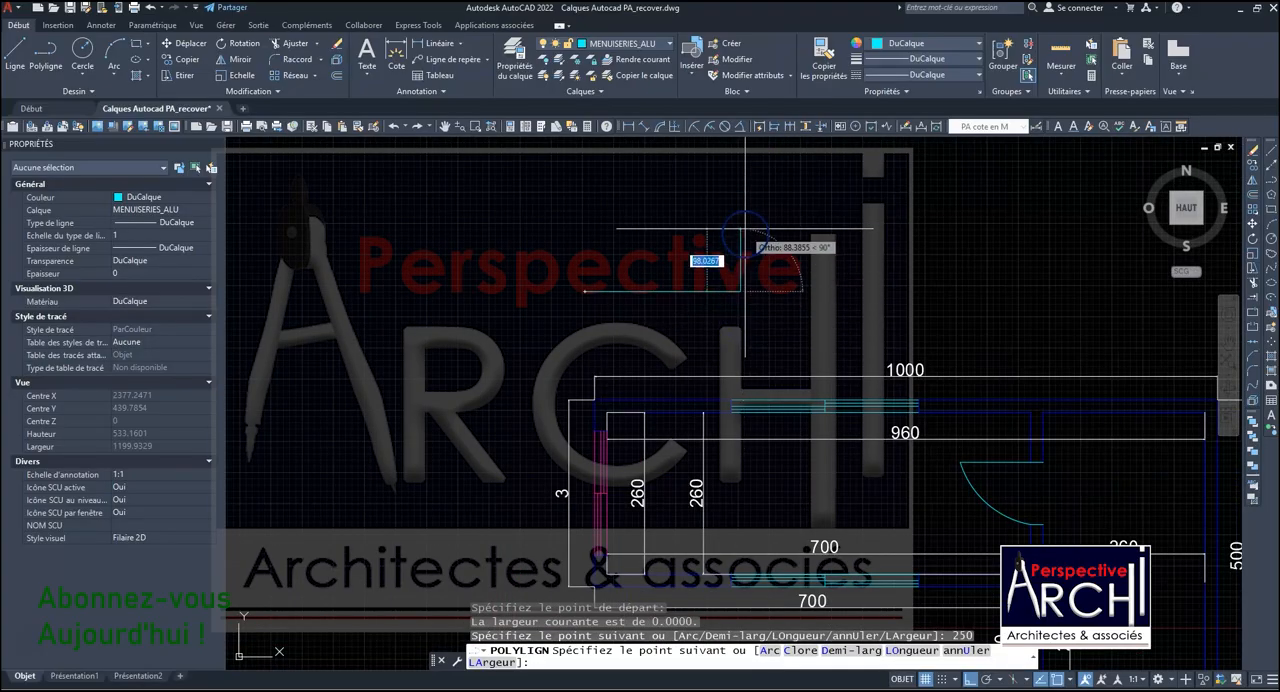
text(4)
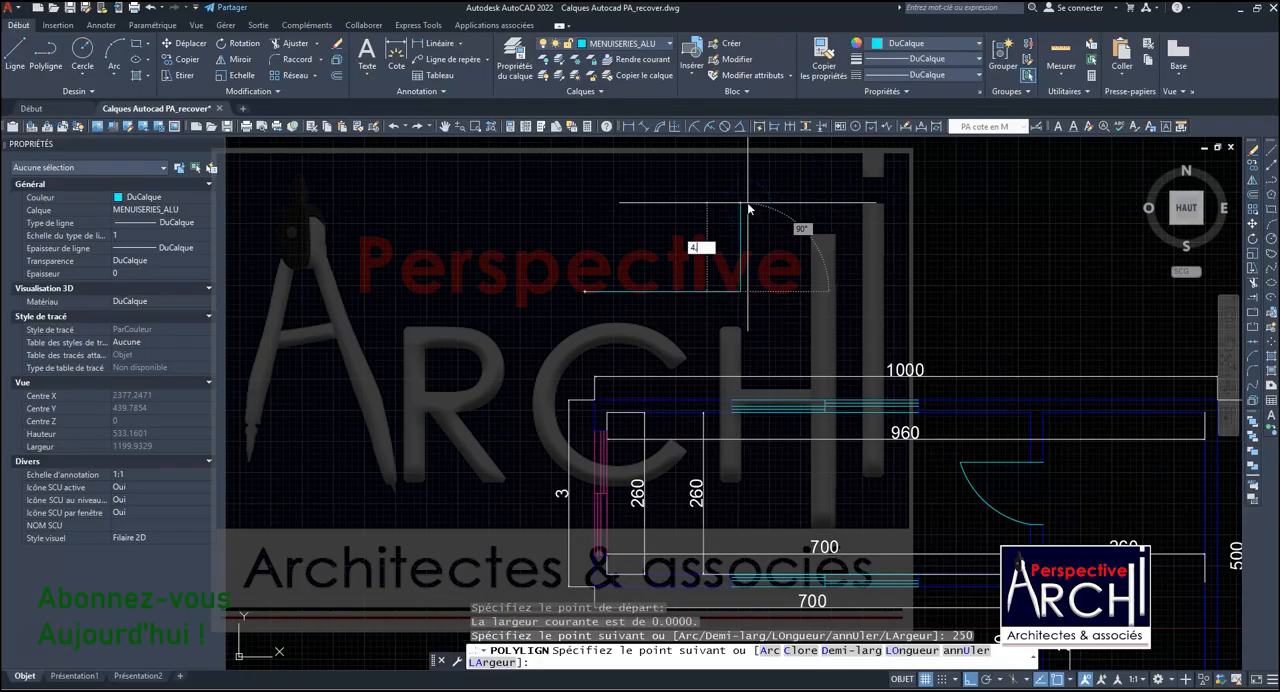
text(.6)
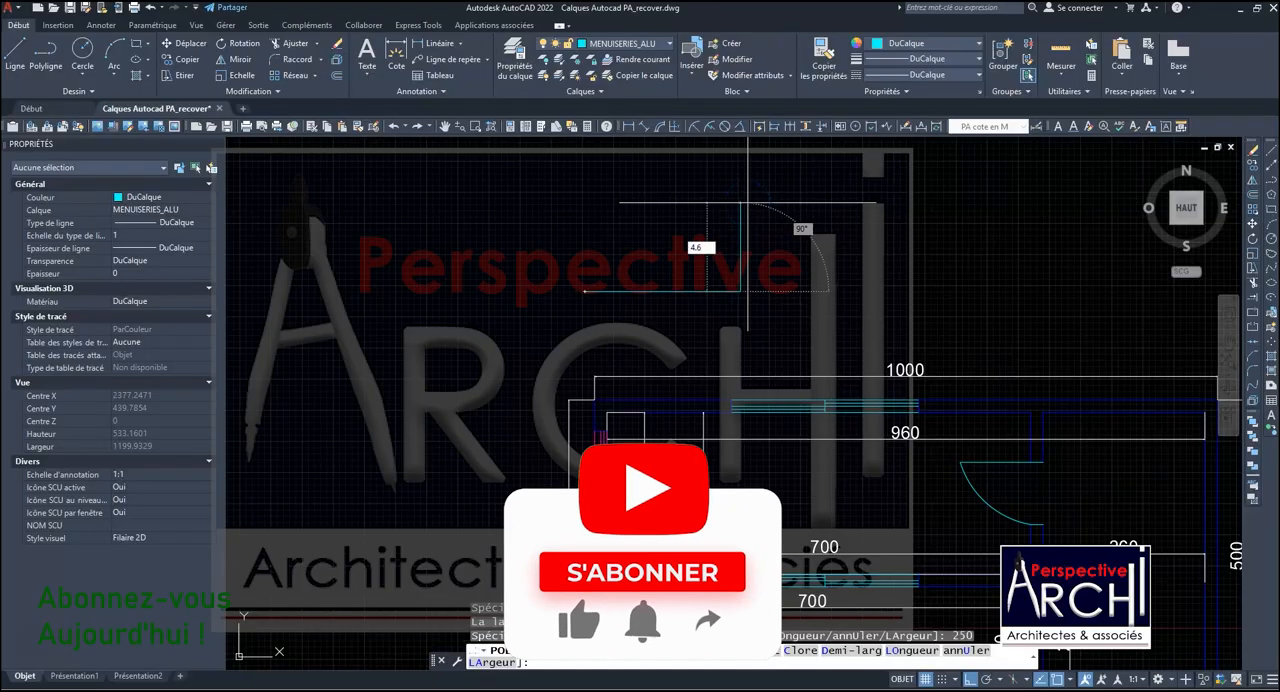
key(Return)
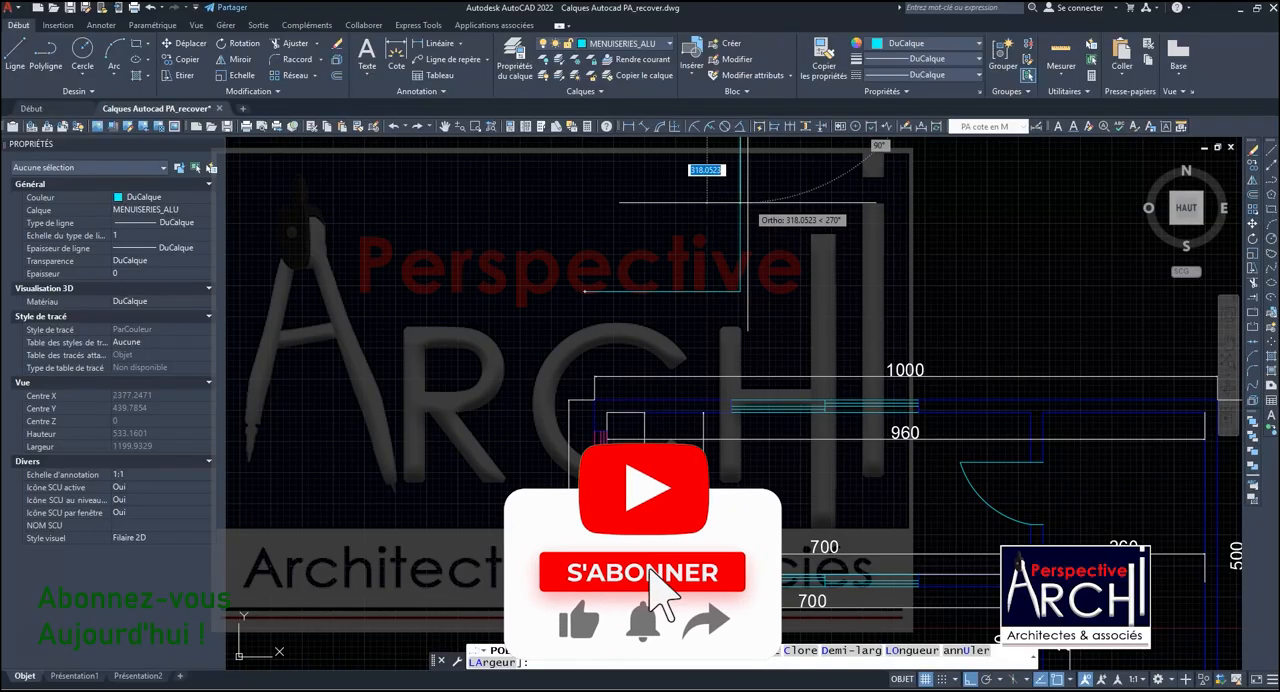
- Finish the polyline outline with a horizontal segment about 382 units long to the left, and freehand segments going down and back to its start point
scroll(753, 312, down, 5)
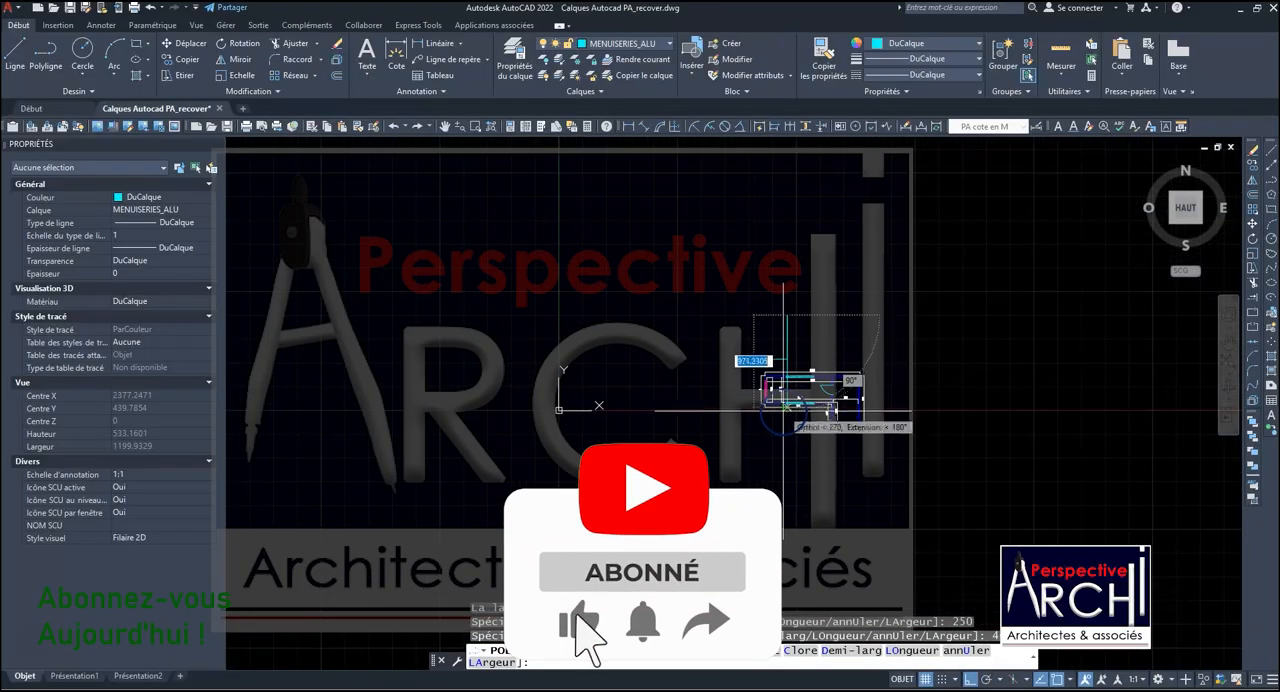
click(751, 313)
click(760, 350)
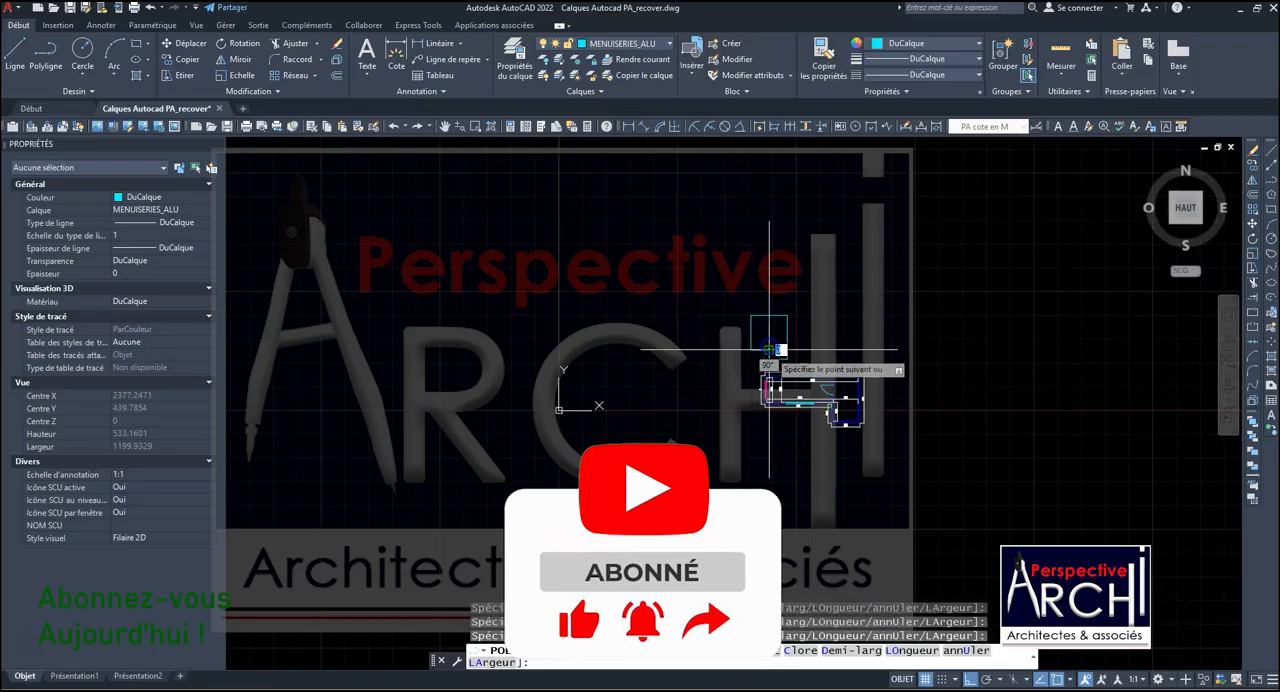
scroll(765, 345, up, 5)
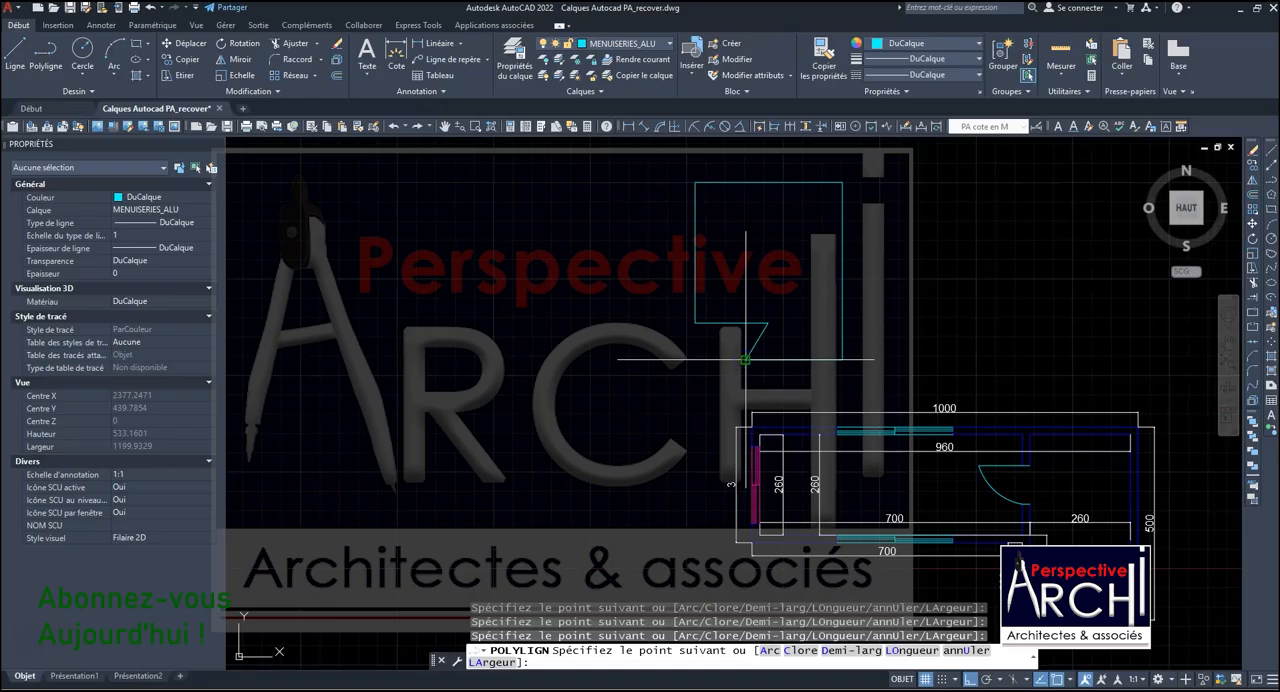
key(Escape)
scroll(657, 359, down, 3)
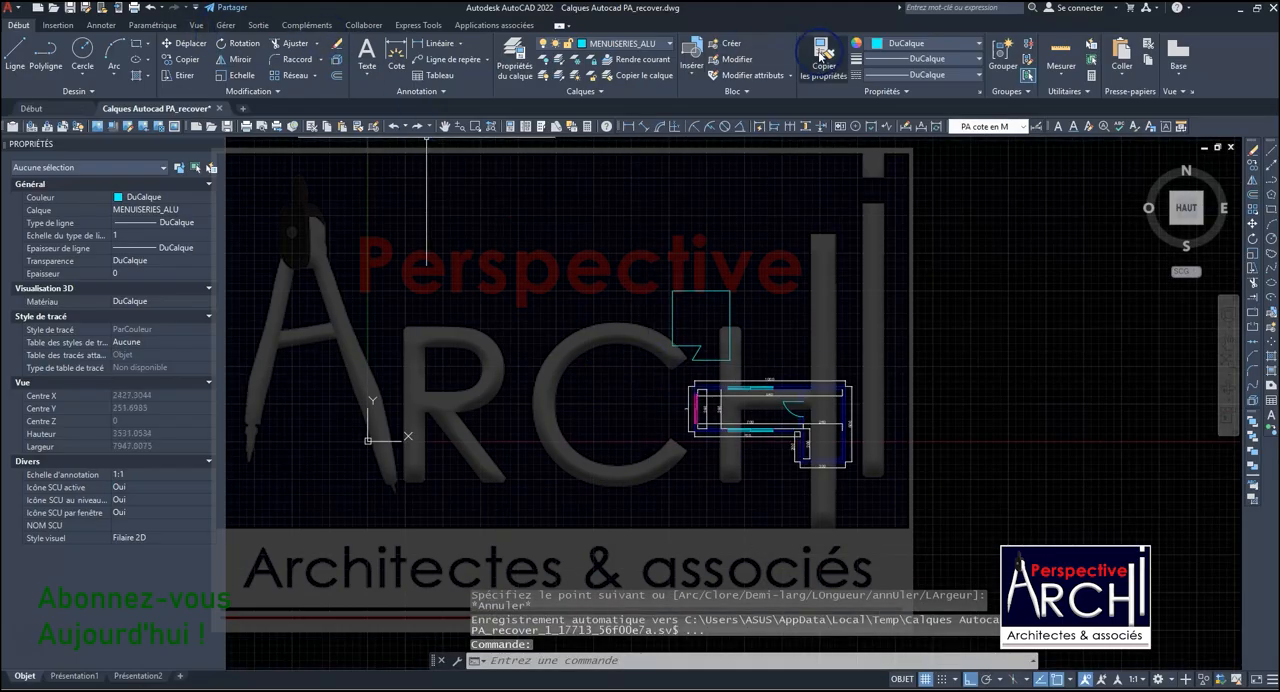
scroll(667, 411, up, 2)
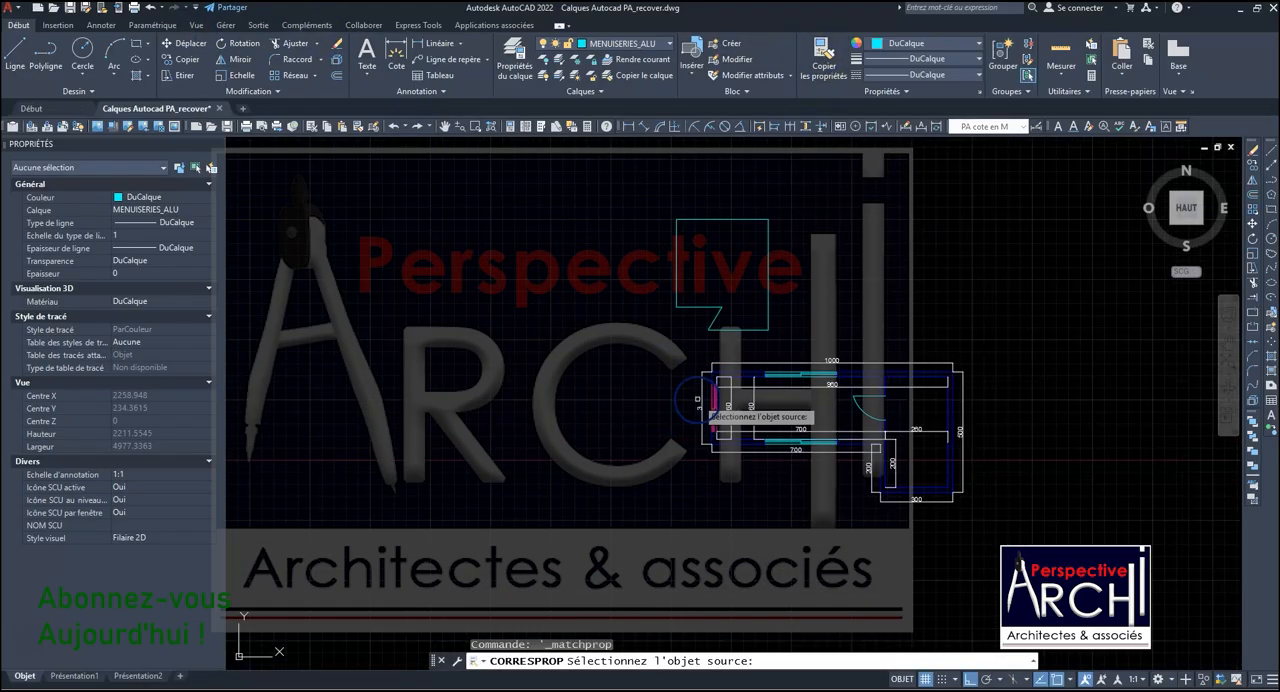
click(701, 390)
scroll(692, 194, up, 4)
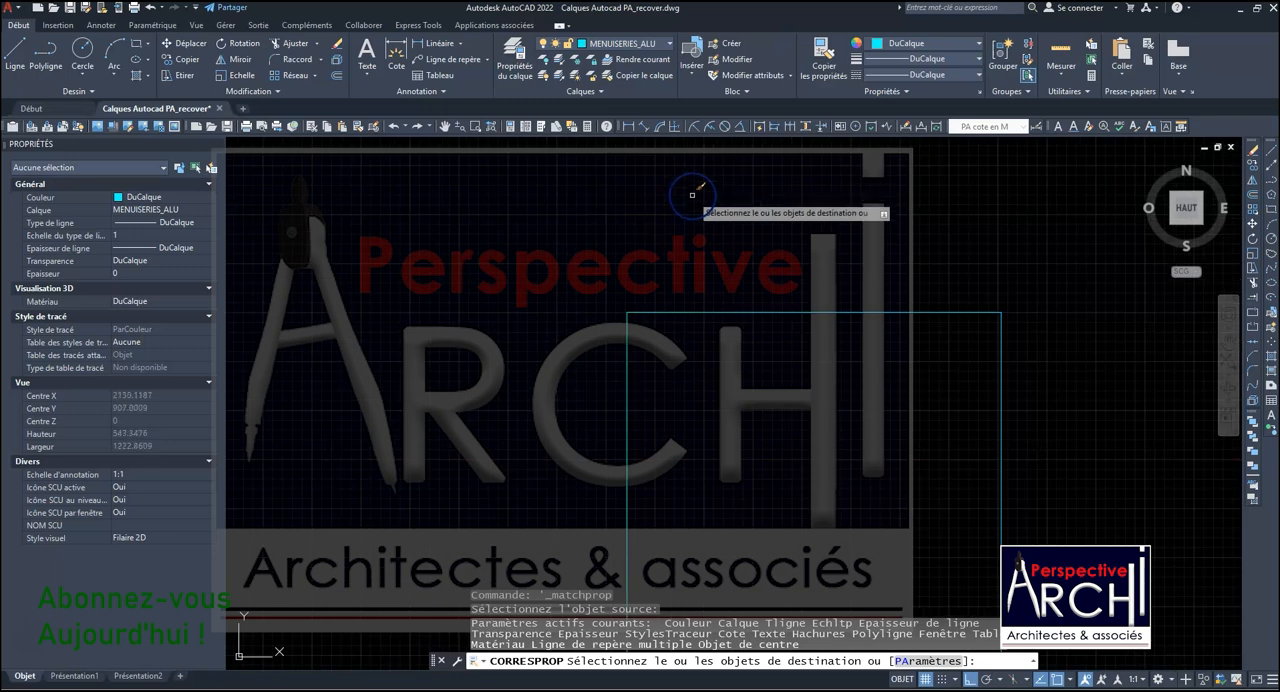
key(Escape)
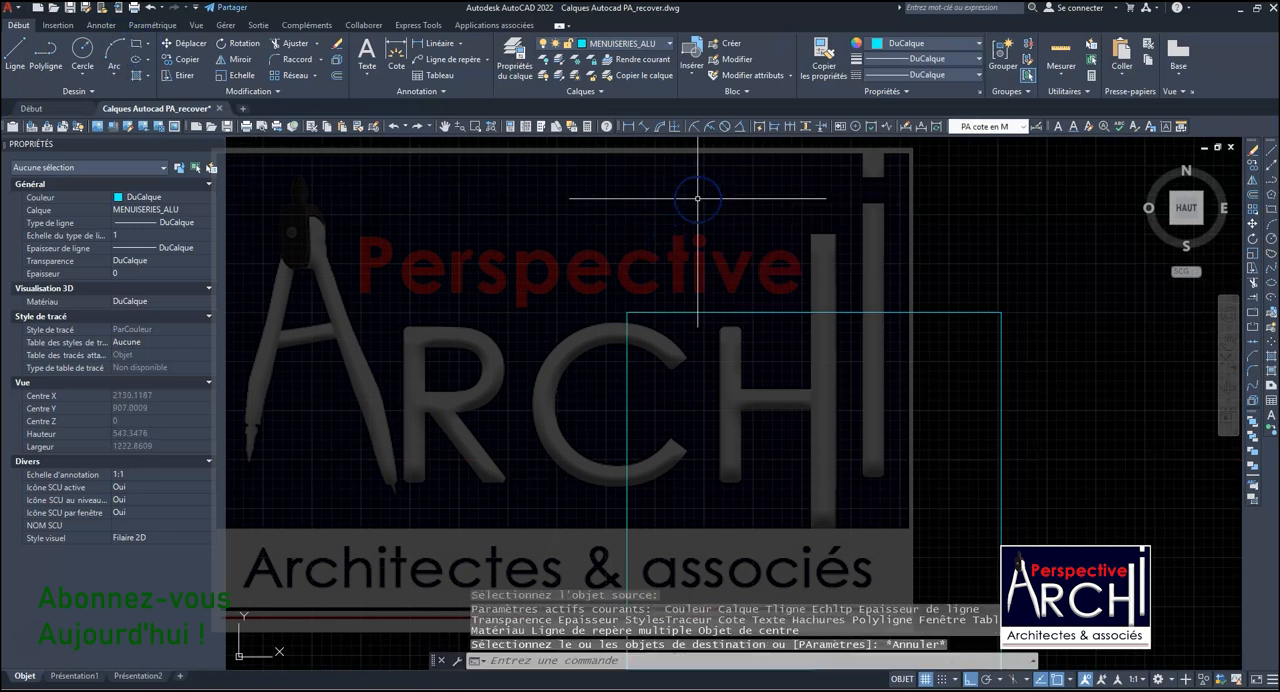
- Add a linear dimension between the two upper corners of the new outline, placing its dimension line just above the edge
click(424, 43)
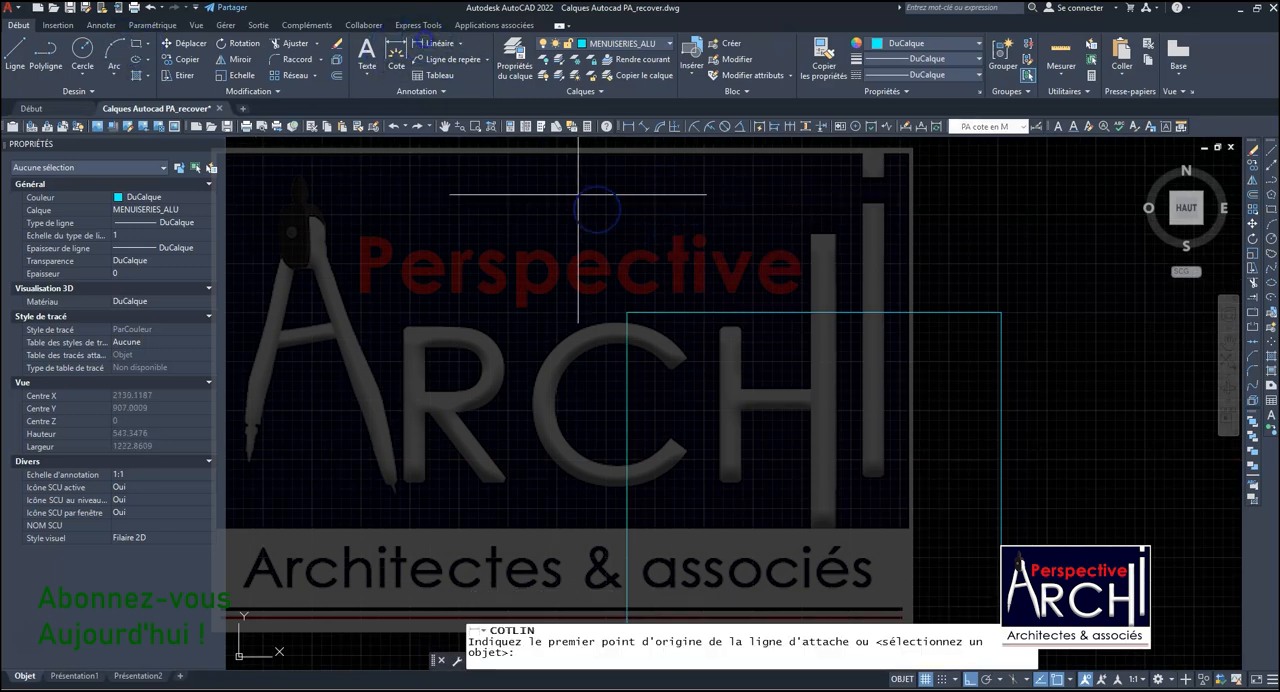
click(628, 313)
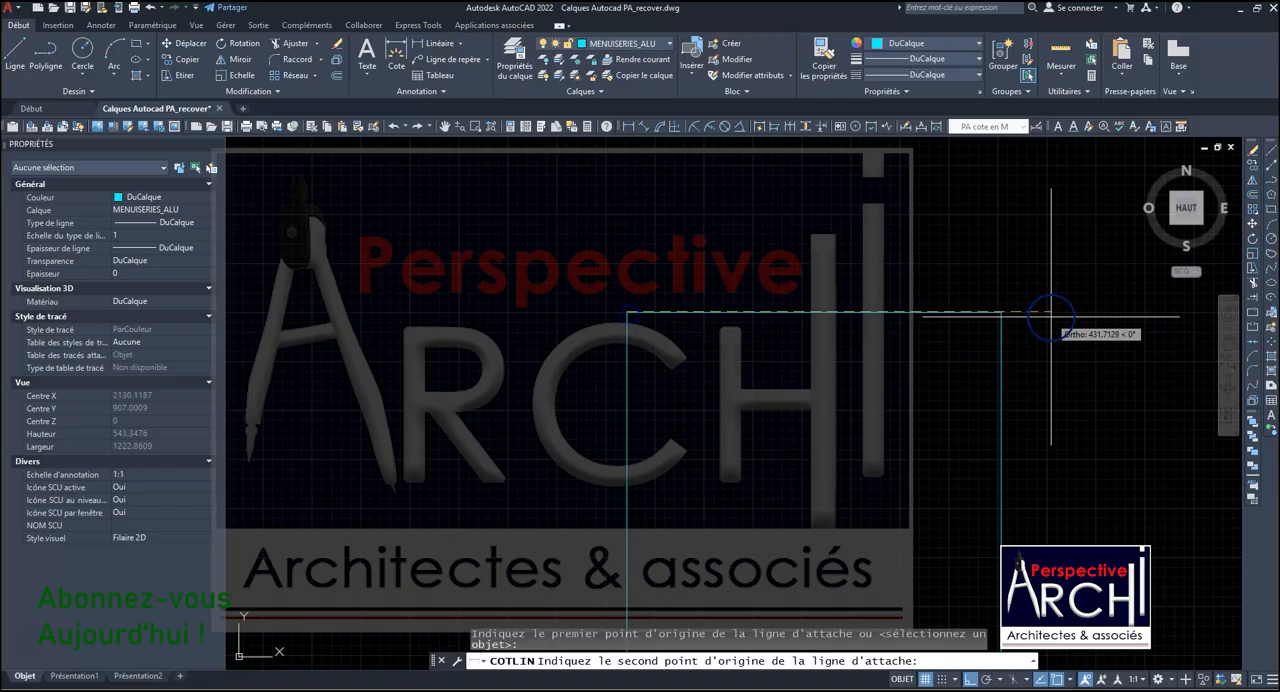
click(1001, 313)
click(858, 261)
scroll(858, 261, down, 4)
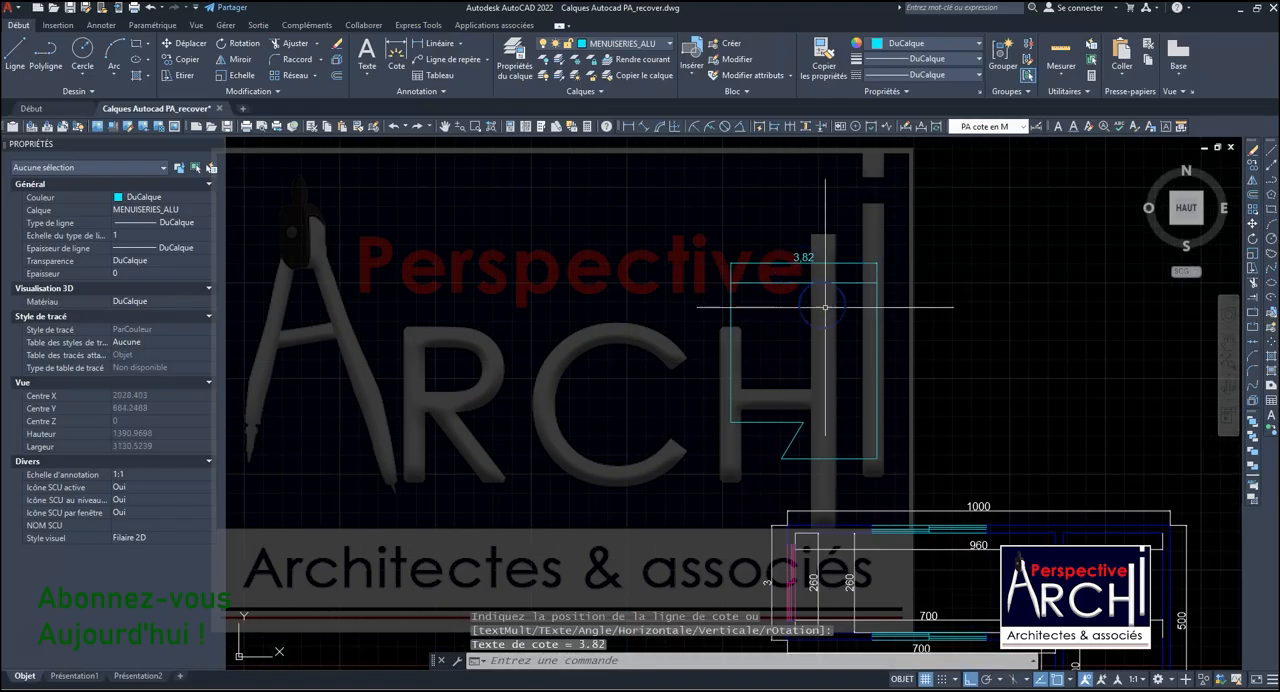
- Start another linear dimension from the upper-right corner of the new outline for its vertical edge
key(Return)
click(878, 277)
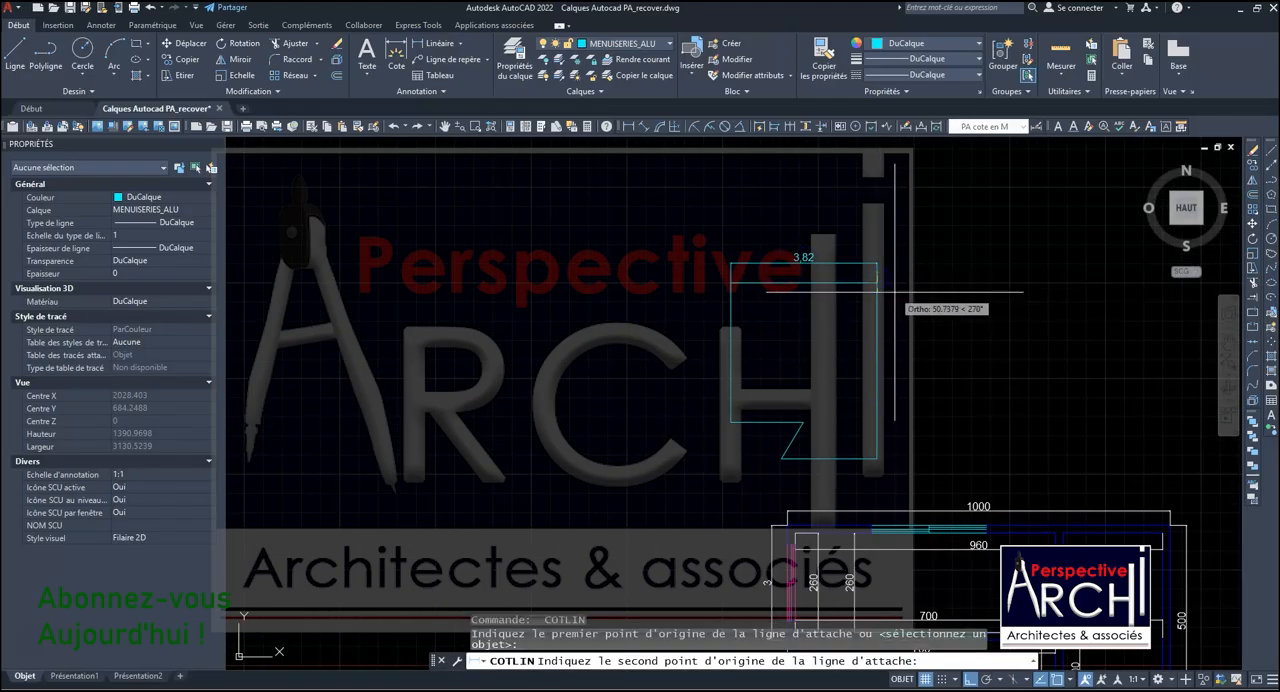
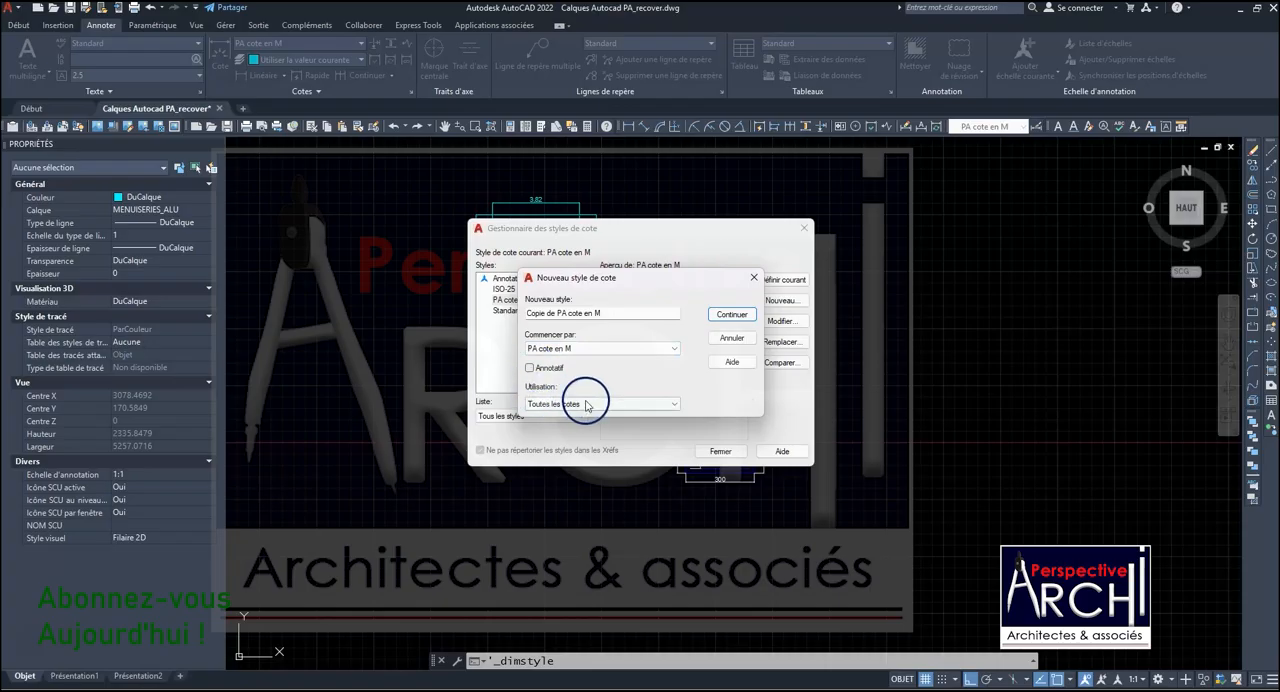
- Create a new dimension style named Copie de PA cote en M, based on PA cote en M and used for all dimensions
click(550, 404)
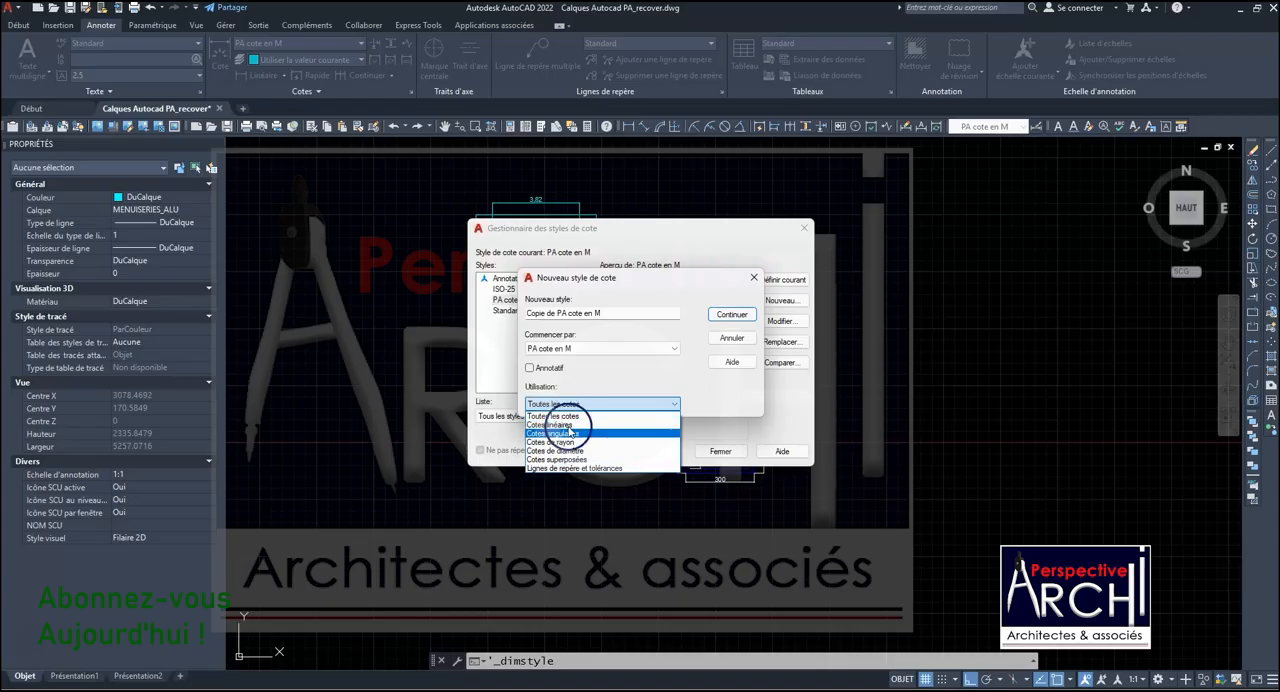
click(626, 366)
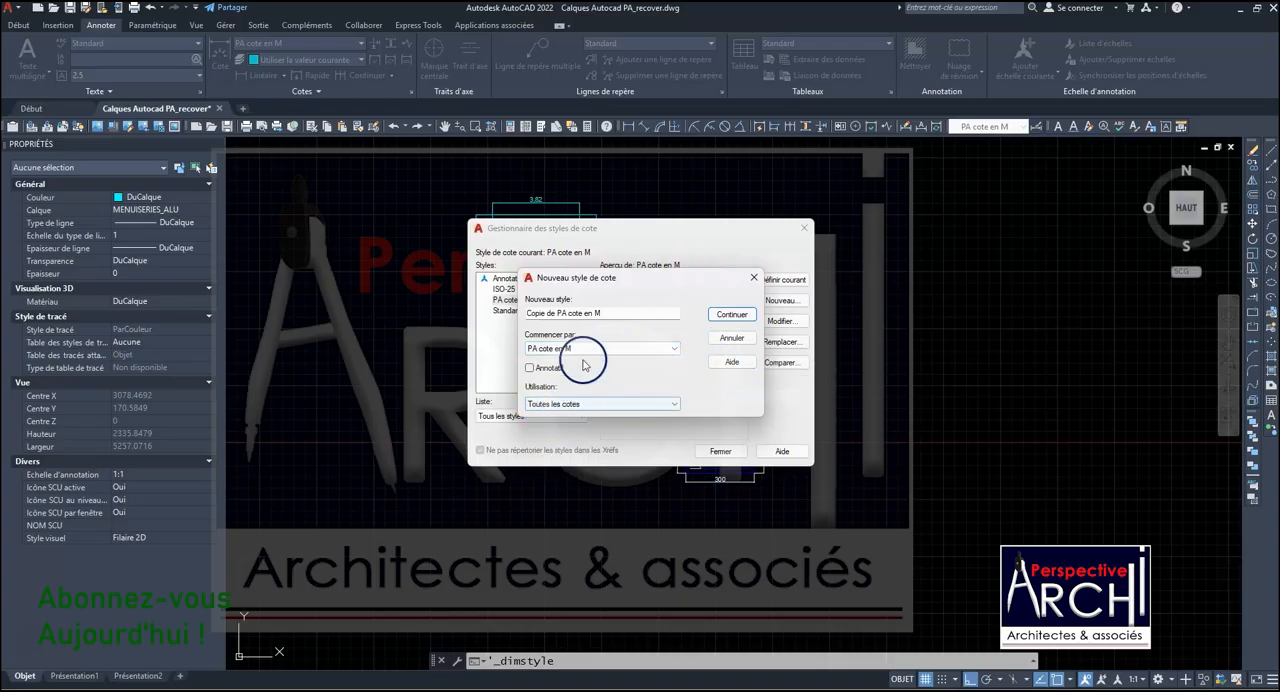
click(733, 316)
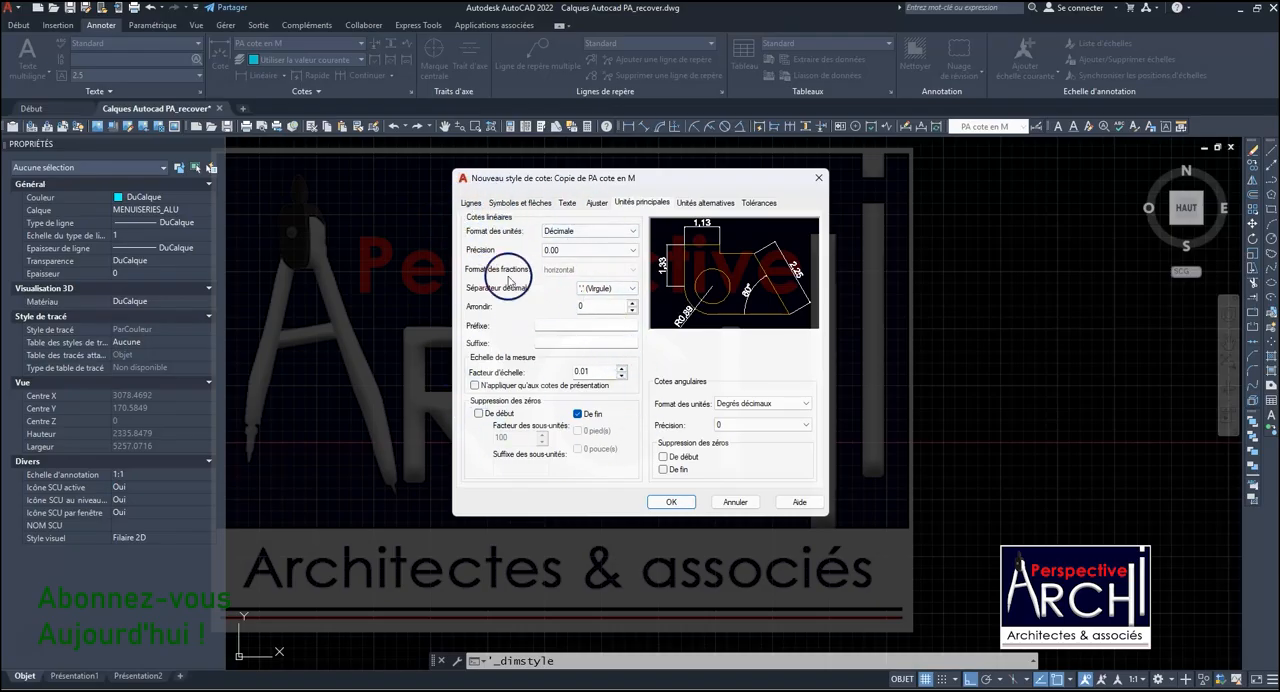
- Set the colour of the new style's dimension lines to DuCalque
click(470, 203)
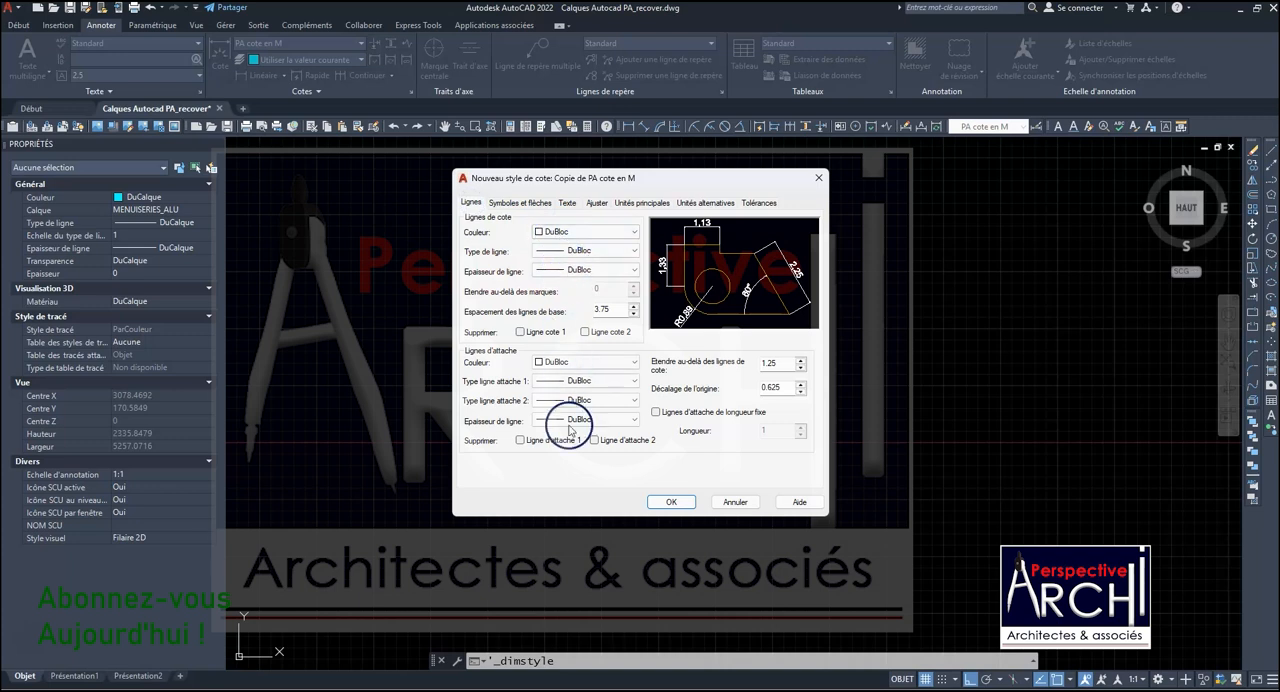
click(594, 232)
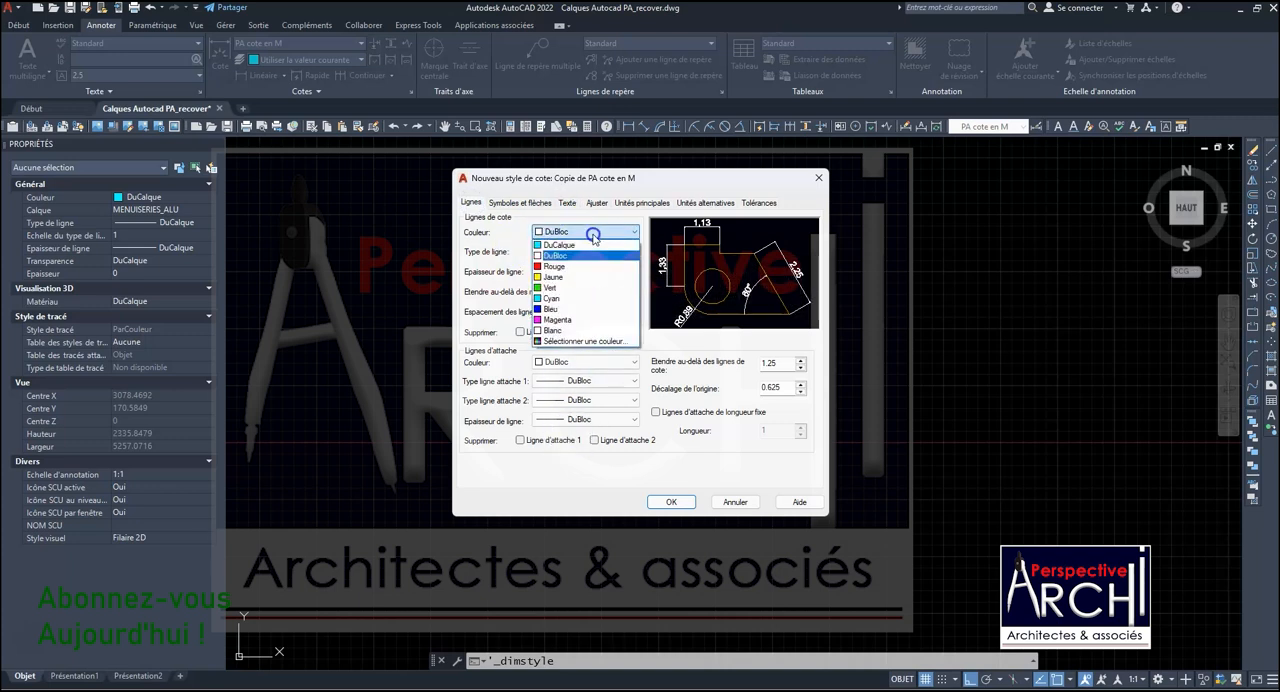
click(566, 250)
click(585, 232)
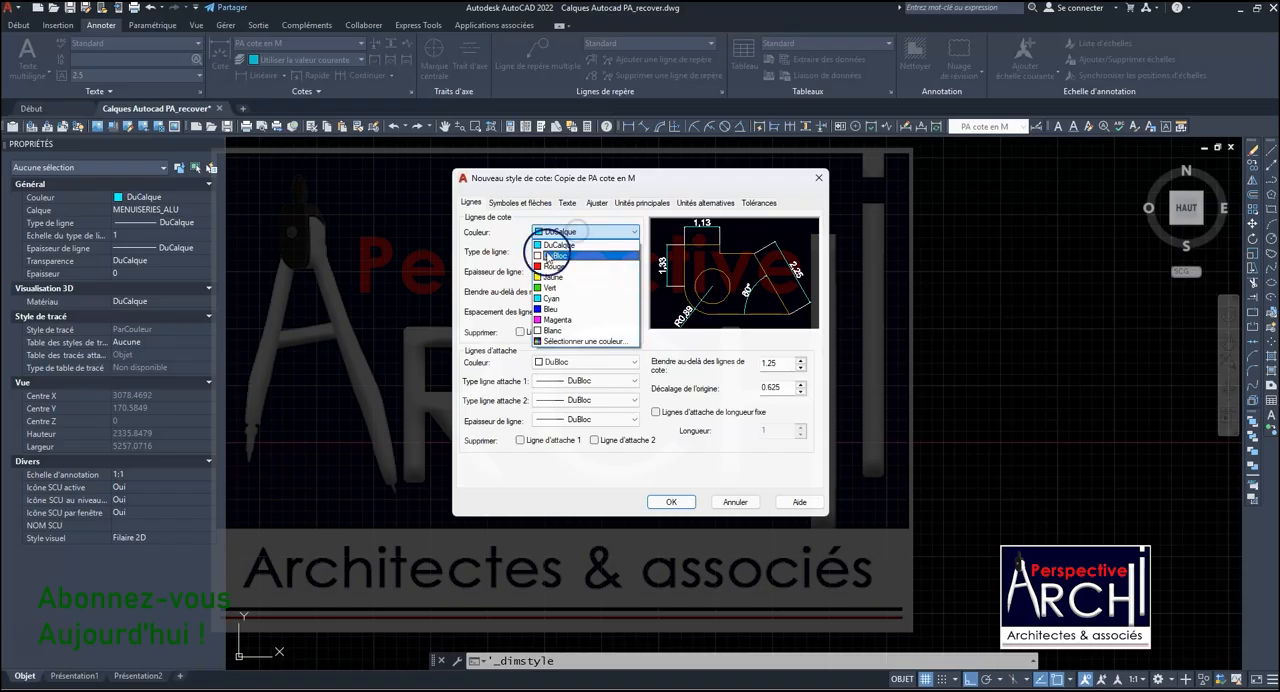
click(587, 240)
- Load the FANTOME linetype from acadiso.lin and assign it to the style's dimension lines
click(575, 251)
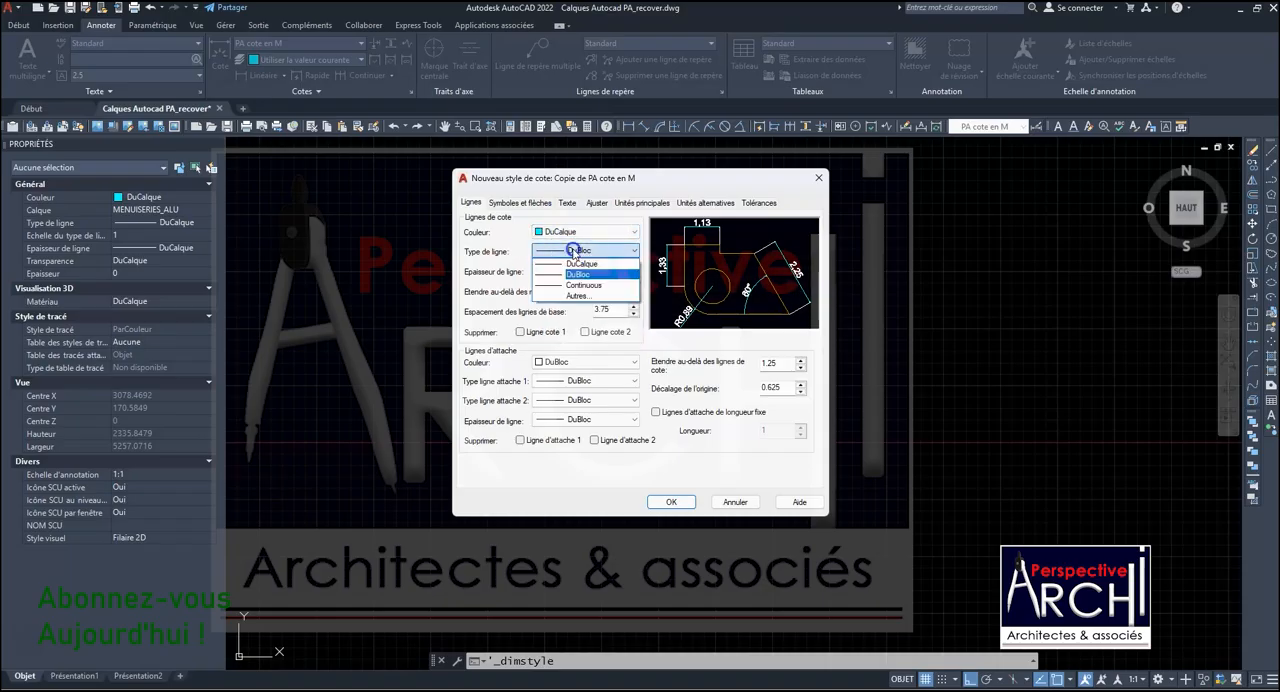
click(577, 298)
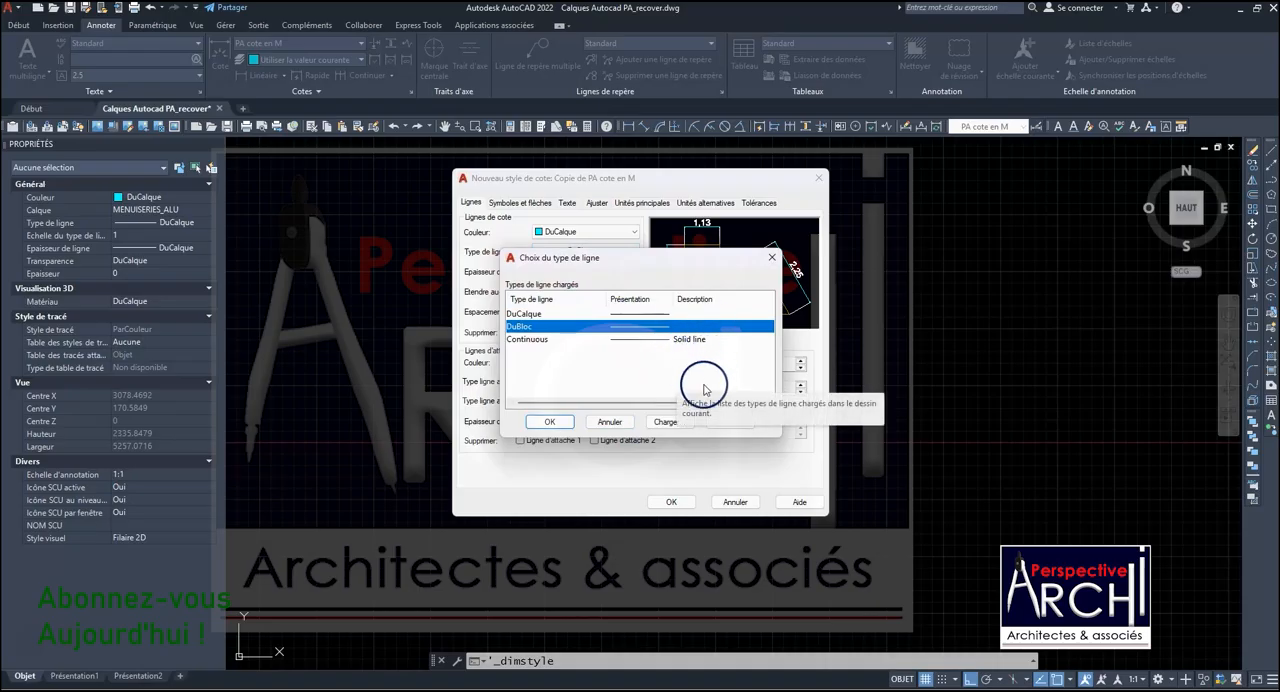
click(657, 423)
scroll(590, 385, down, 10)
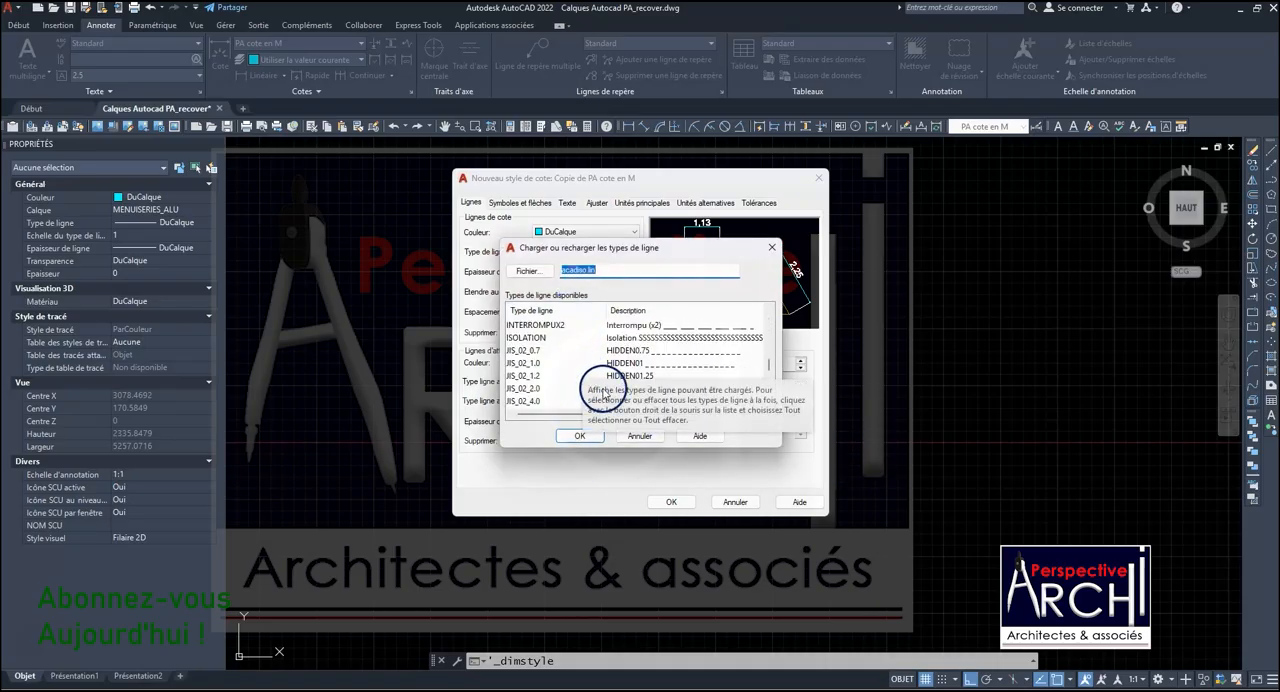
scroll(641, 348, up, 1)
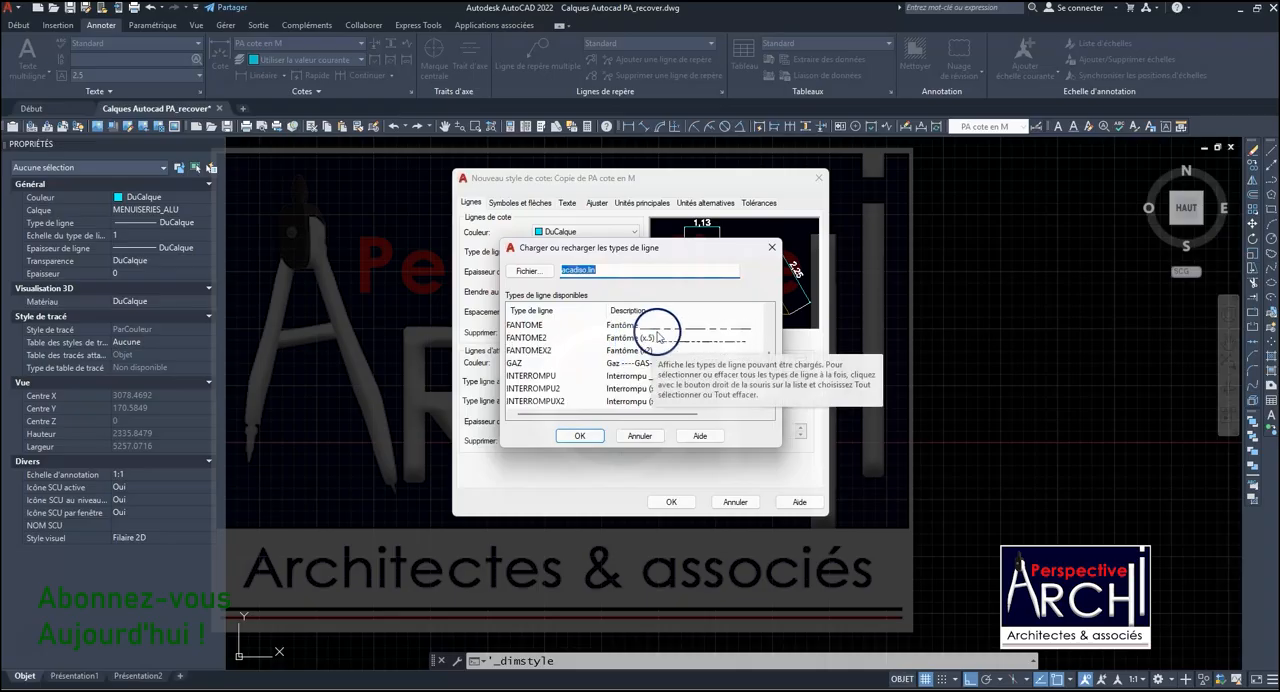
click(663, 326)
click(580, 435)
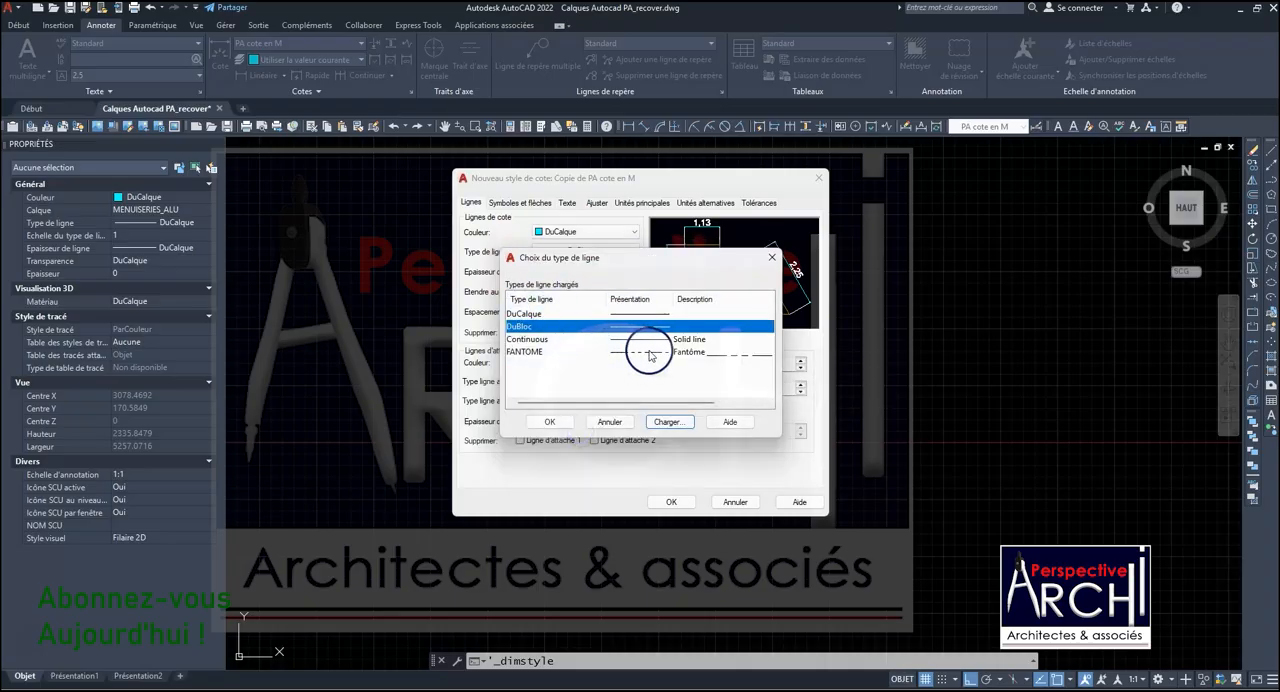
click(639, 353)
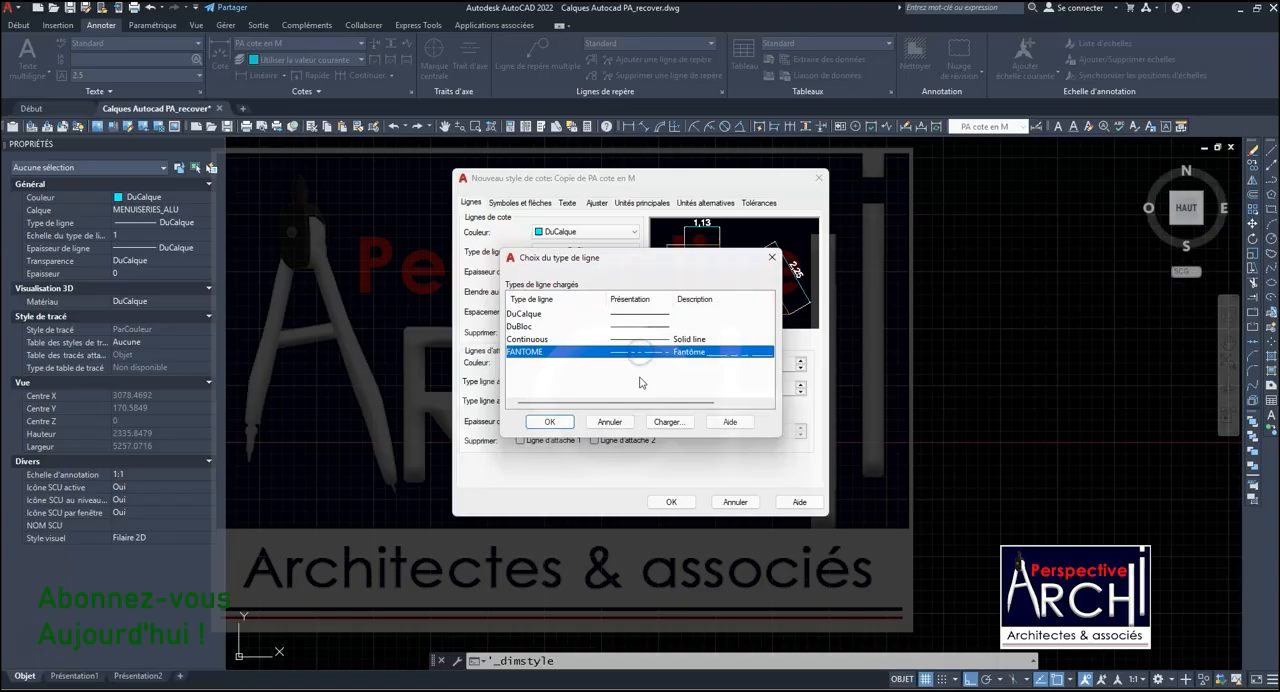
click(553, 424)
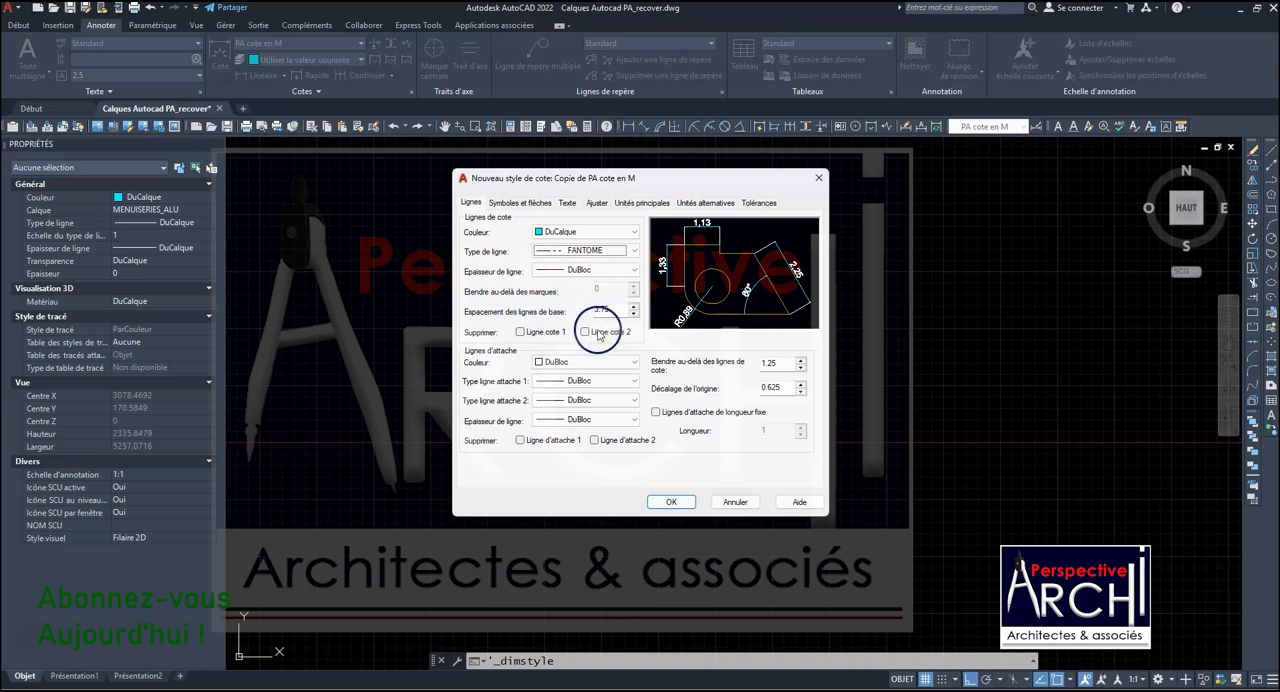
click(519, 332)
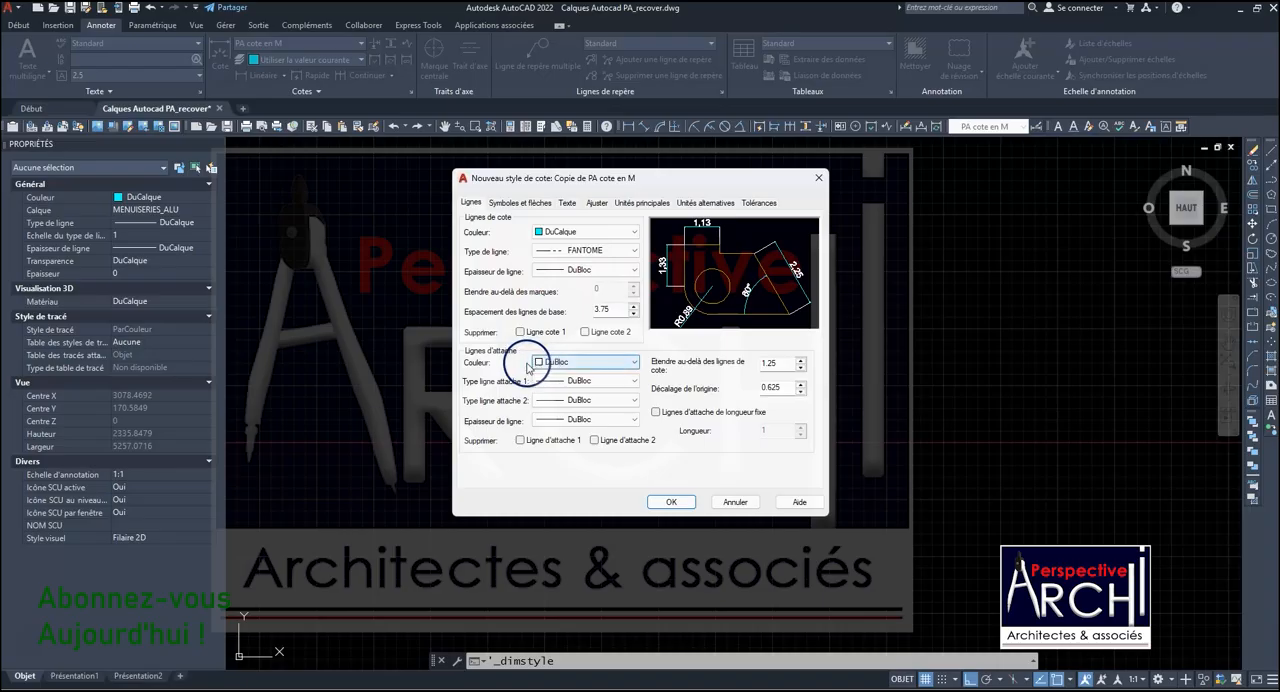
- Set the extension lines' colour to DuCalque and keep DuBloc as the linetype of the first extension line
click(626, 362)
click(575, 374)
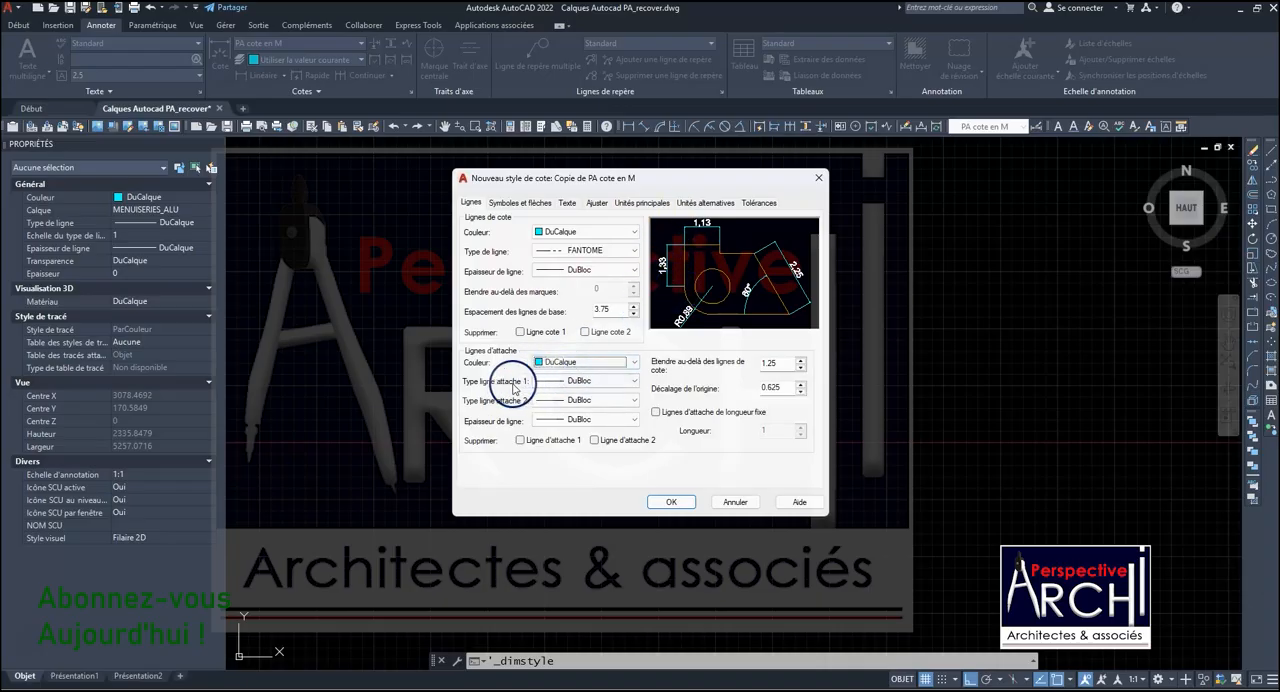
click(600, 381)
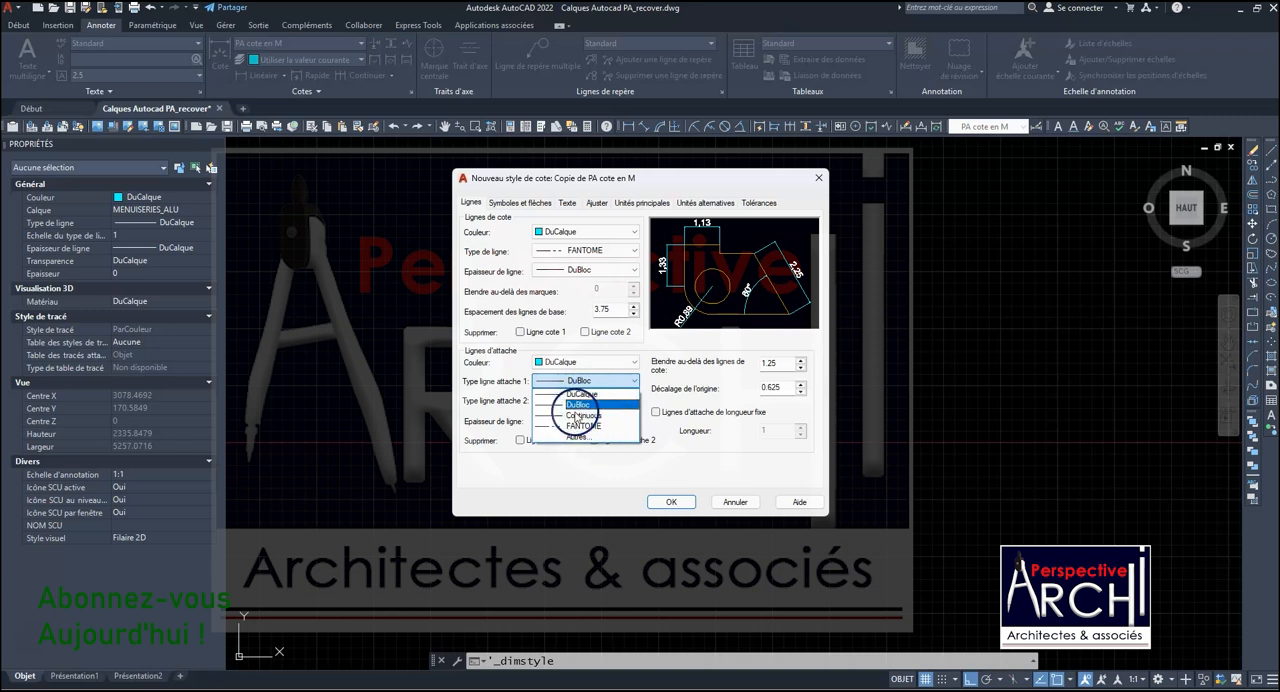
click(580, 404)
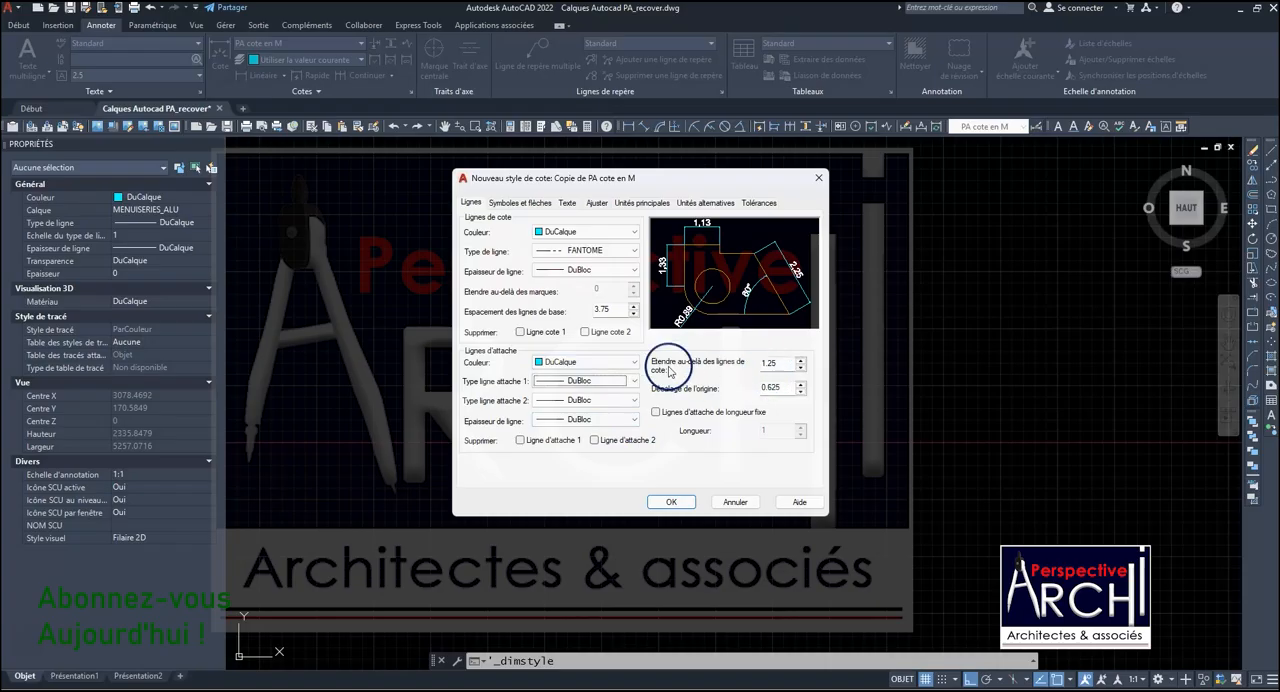
- Set the distance the extension lines run beyond the dimension lines to 1.0
click(778, 364)
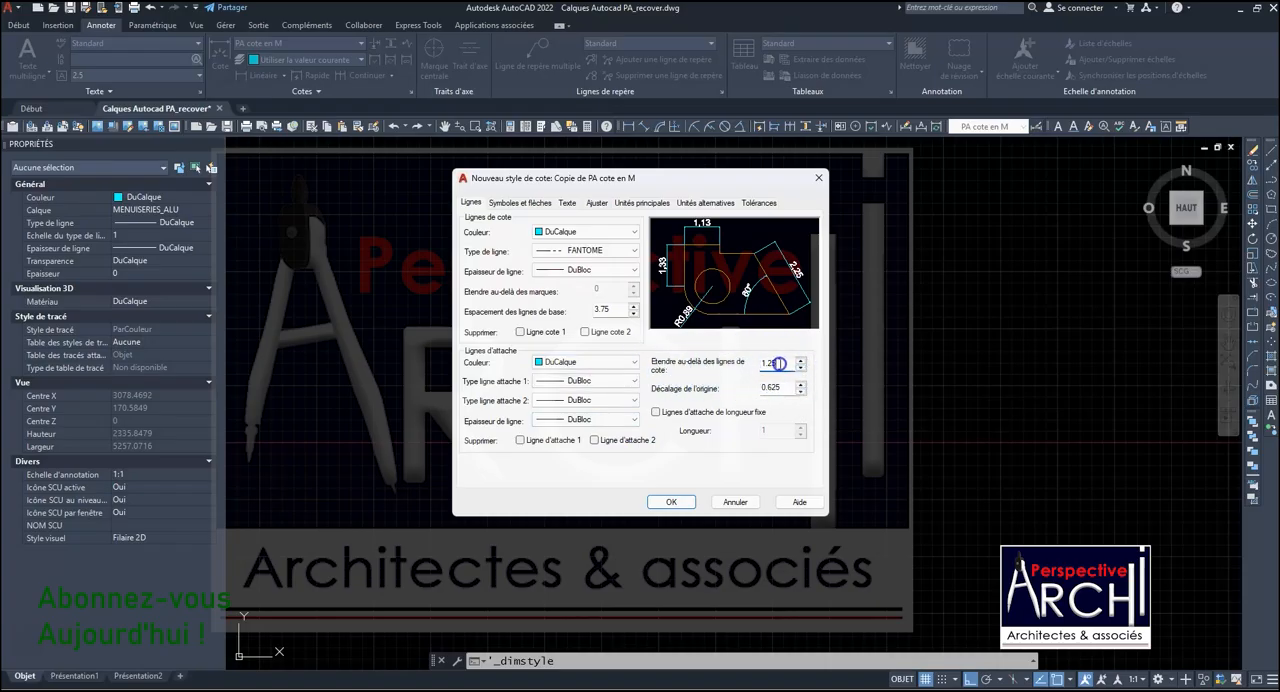
key(BackSpace)
key(BackSpace)
text(0)
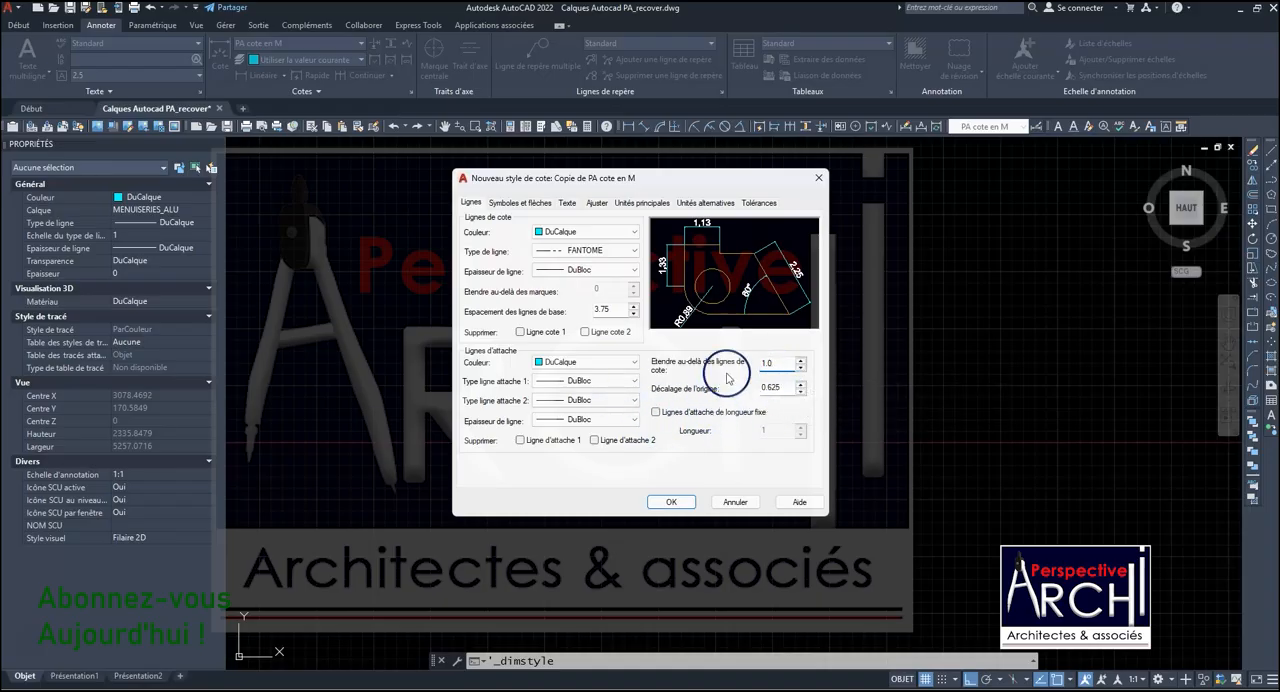
- Change the first, second and leader arrowheads of the style to Point
click(519, 206)
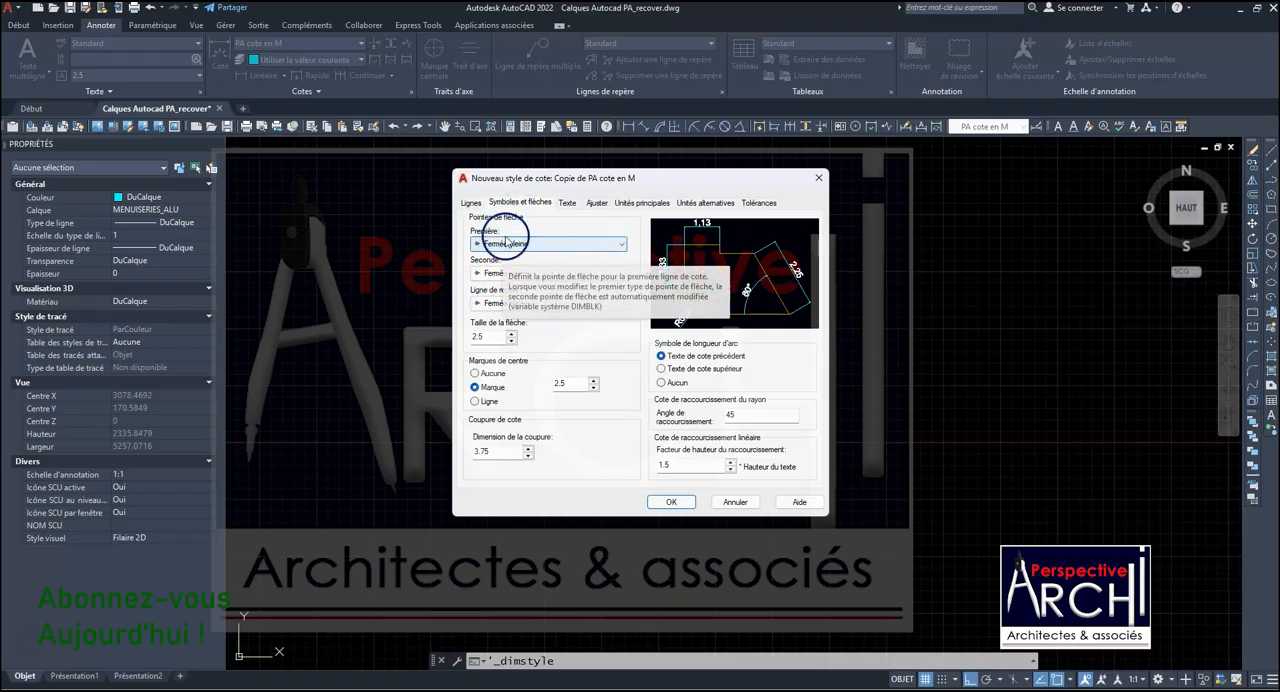
click(622, 244)
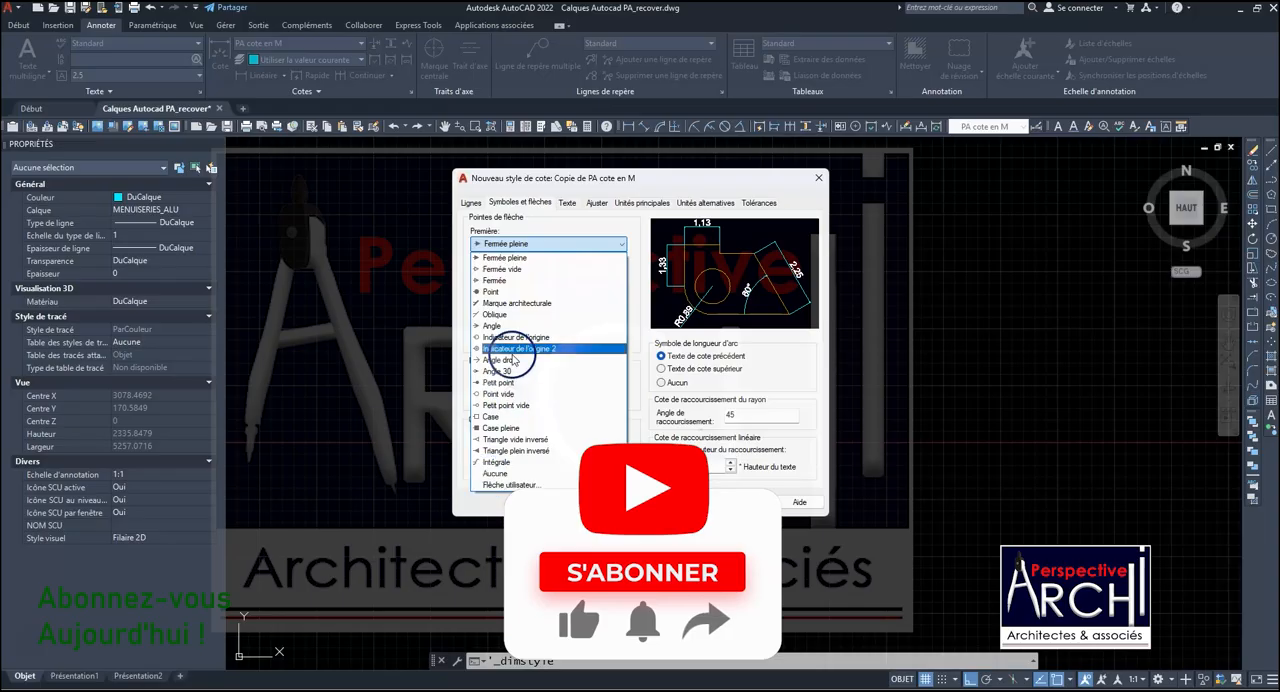
click(490, 255)
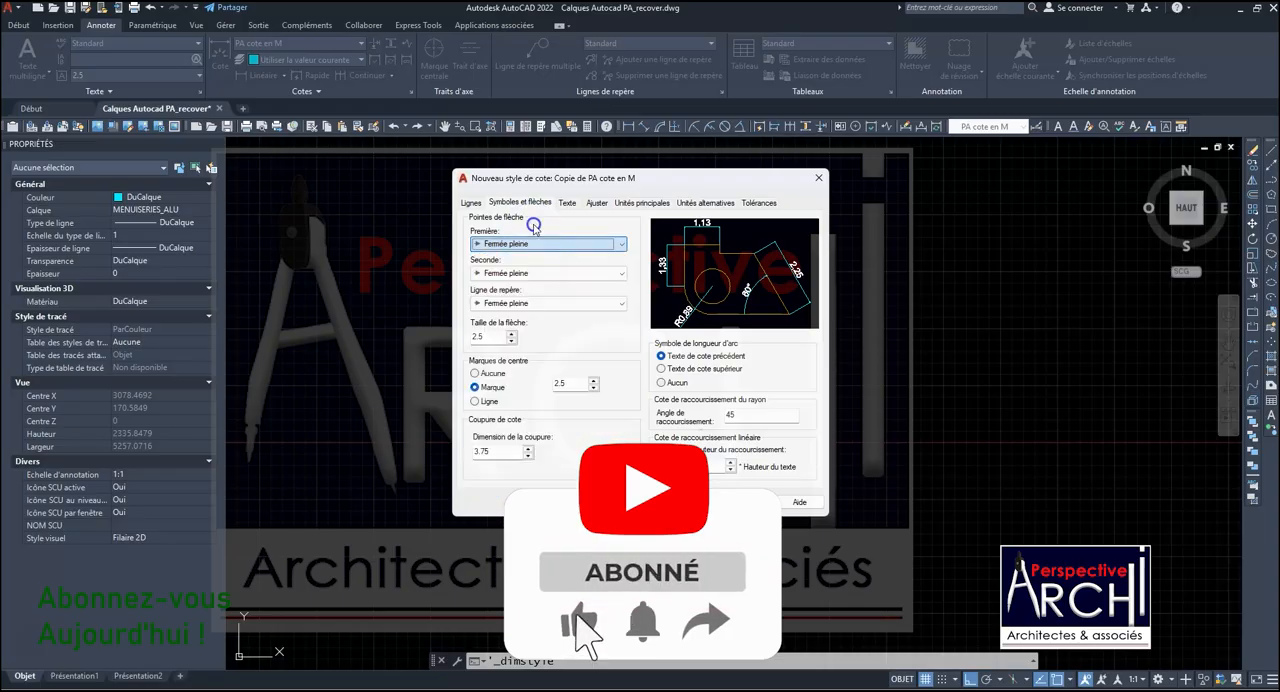
click(488, 246)
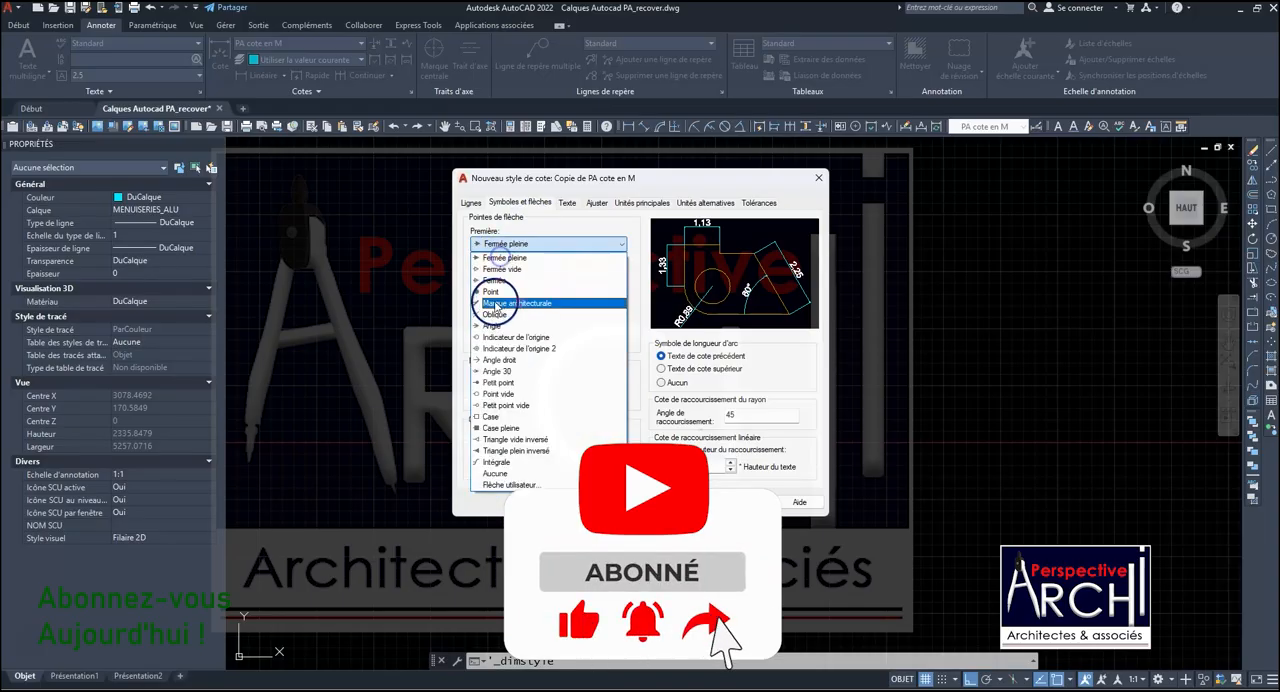
click(492, 305)
click(513, 287)
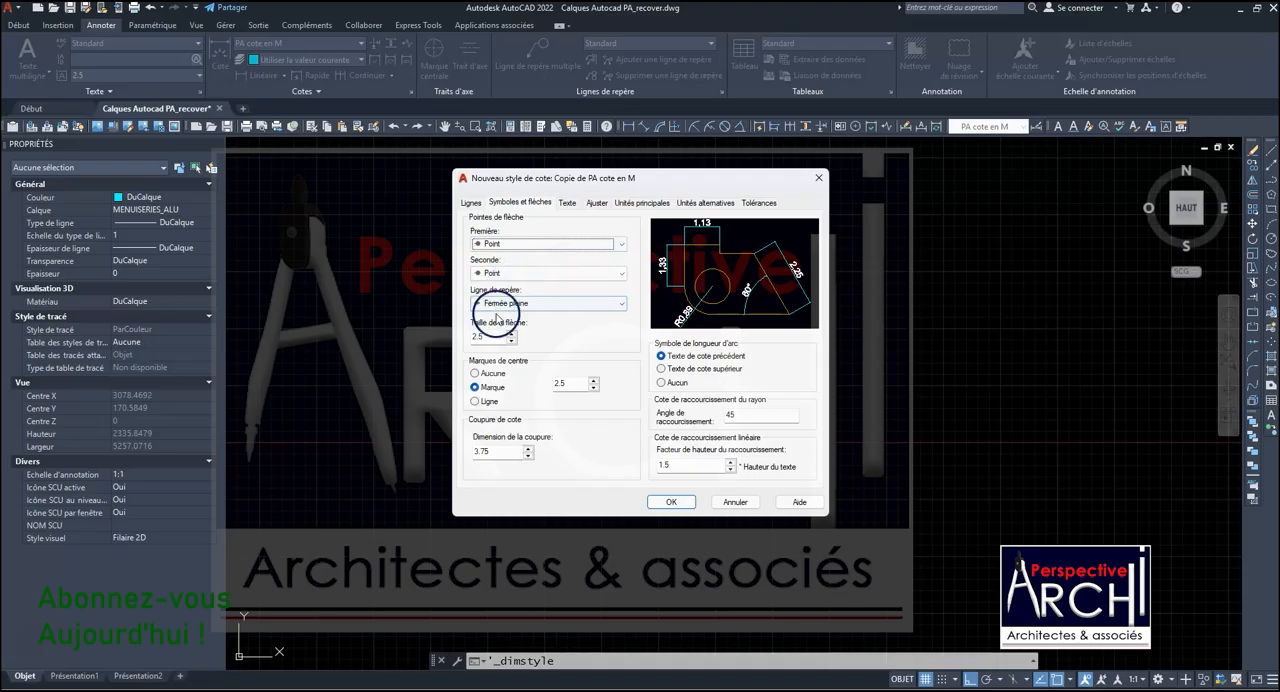
click(517, 304)
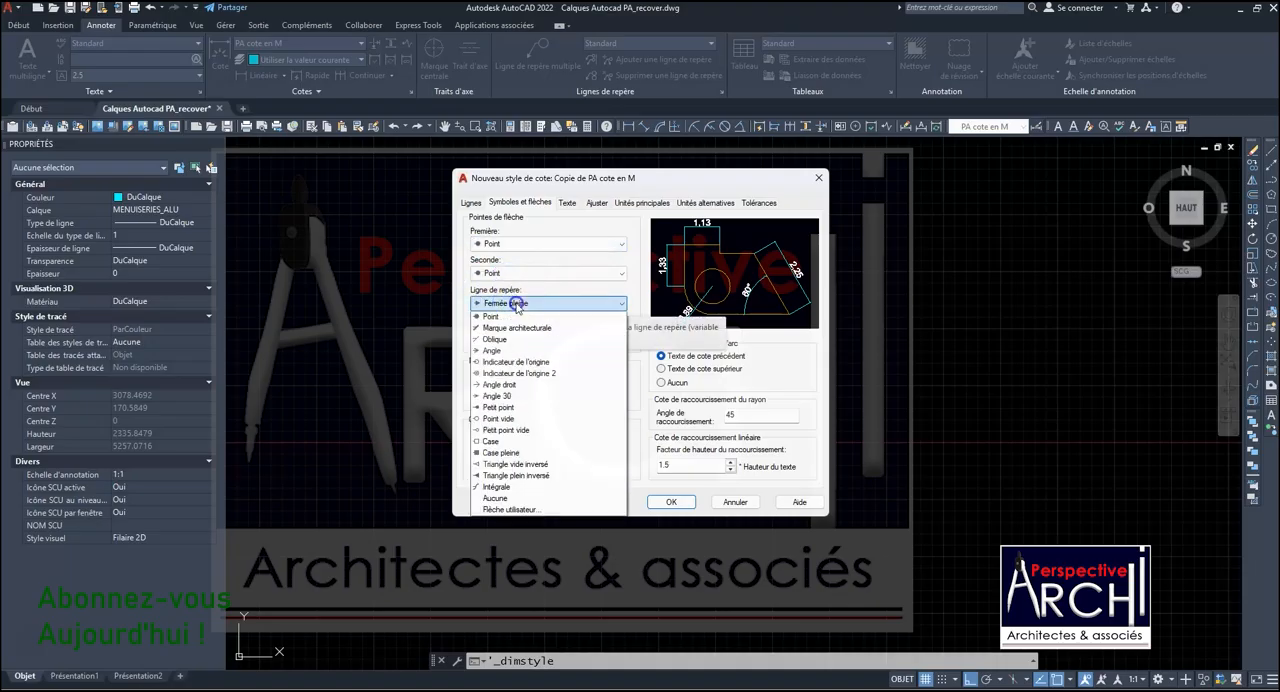
click(480, 339)
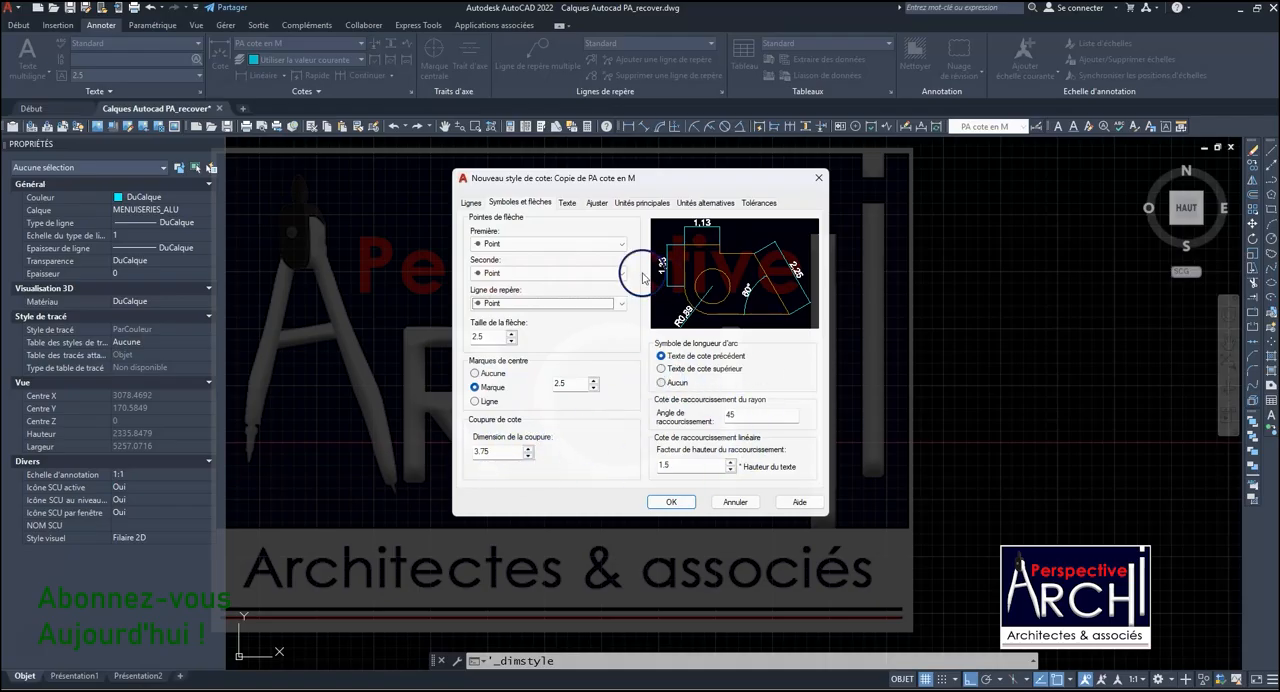
- Set the vertical position of the dimension text to Centré and leave the text without a frame
click(569, 205)
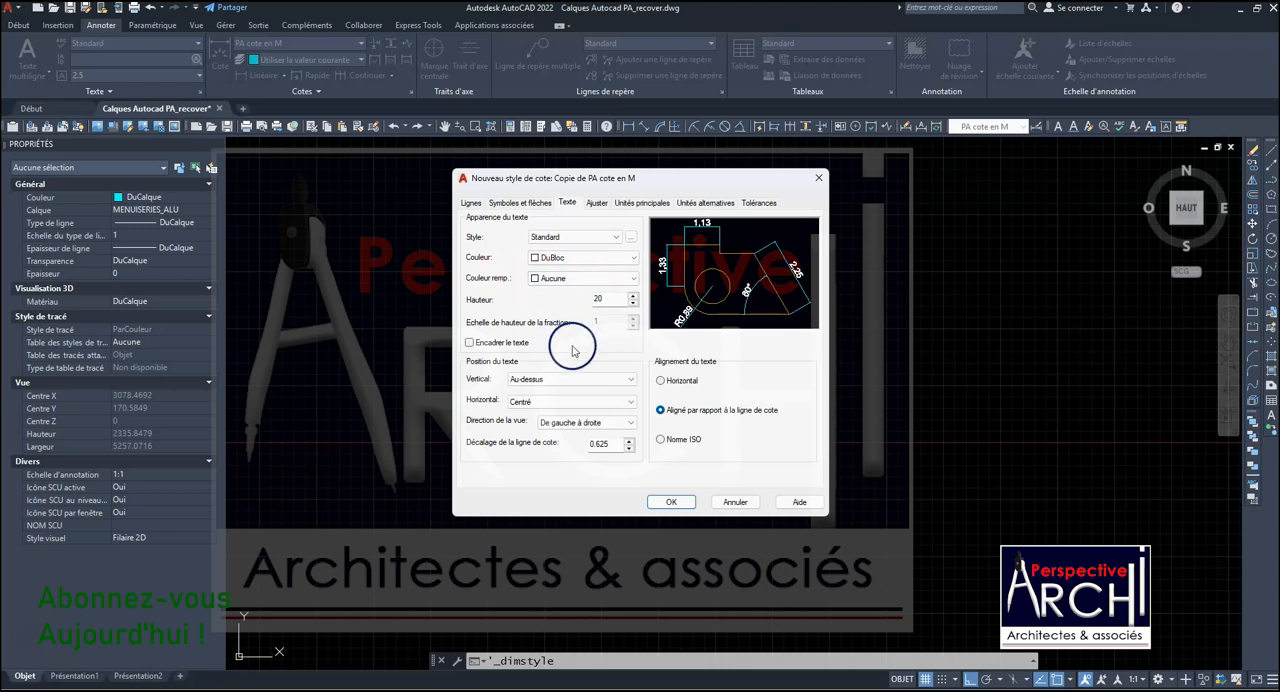
click(560, 379)
click(558, 389)
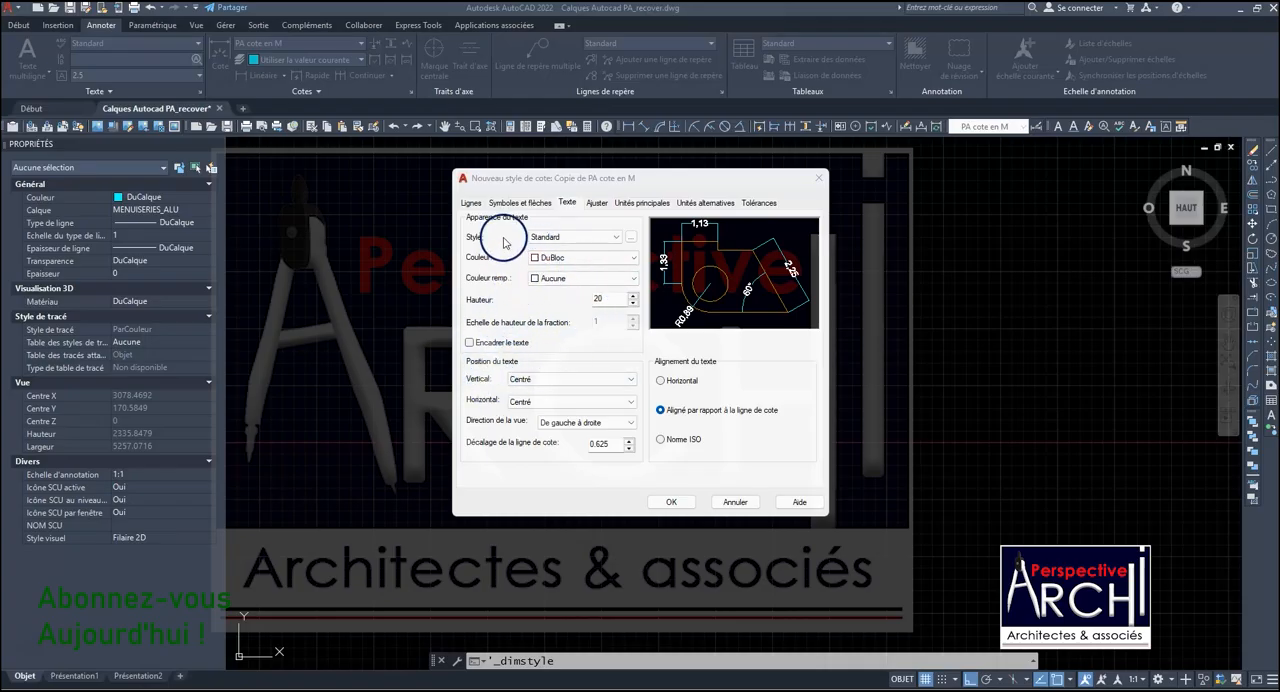
click(470, 343)
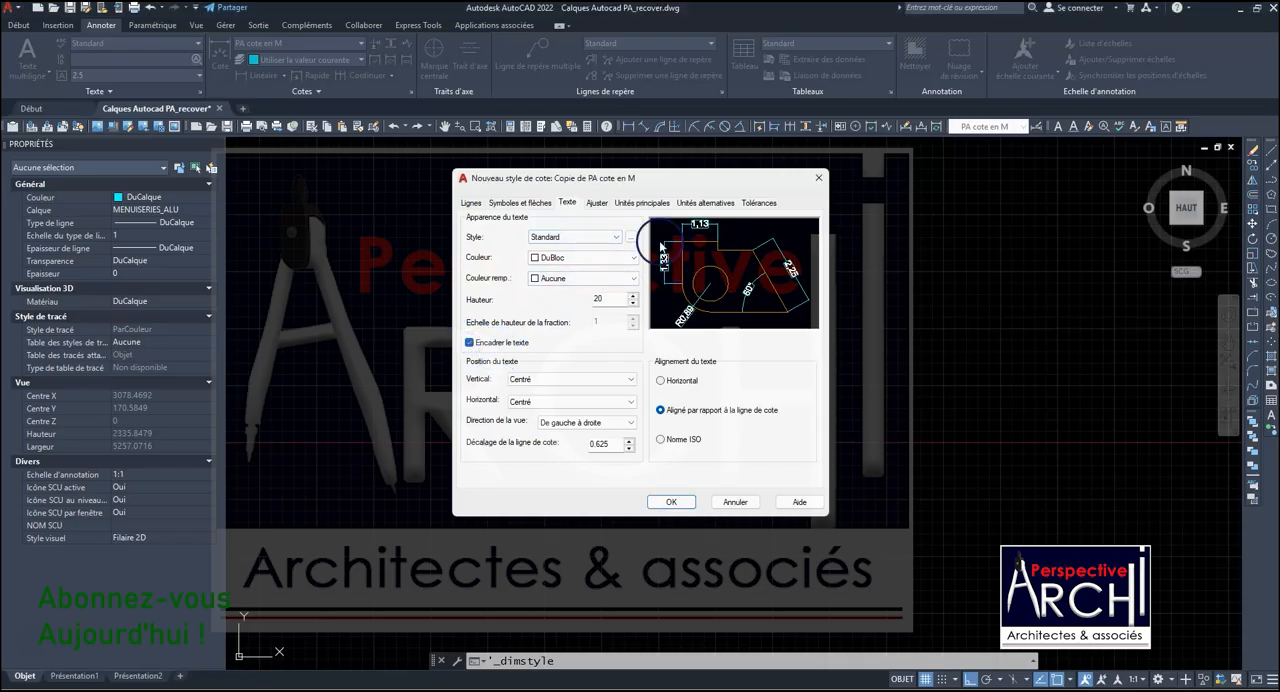
click(470, 343)
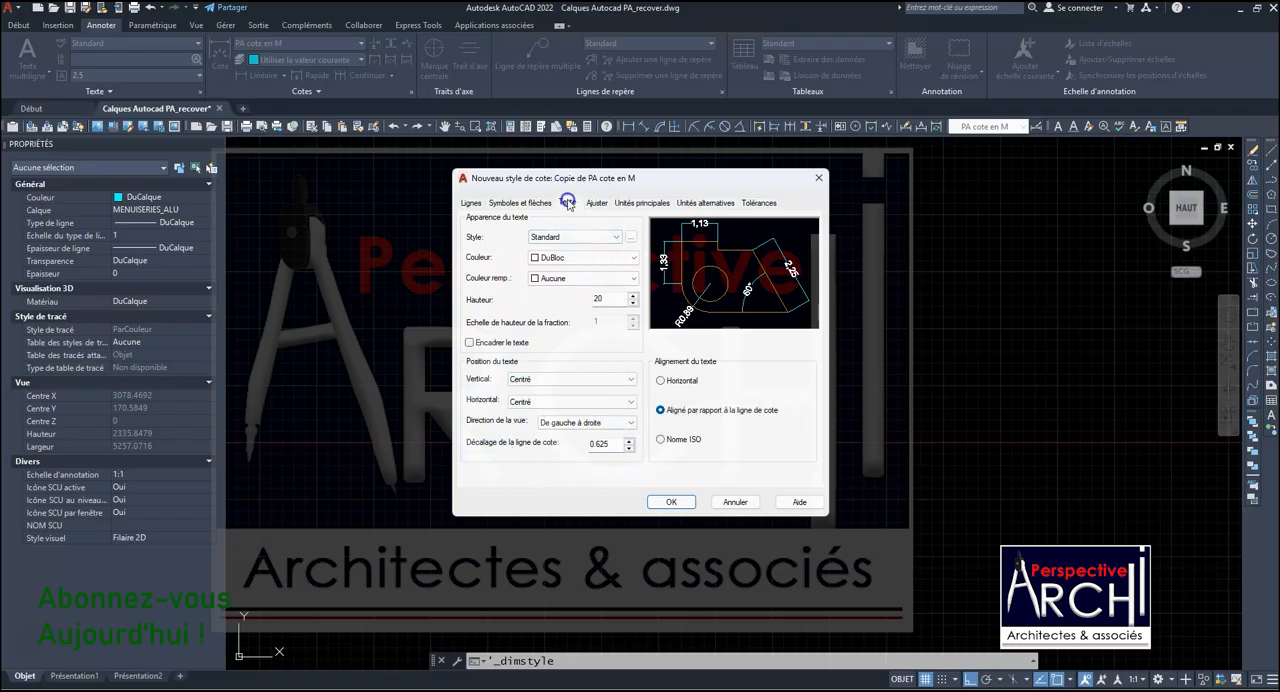
- Keep Standard as the dimension text style and change that text style's font to Britannic Bold
click(545, 237)
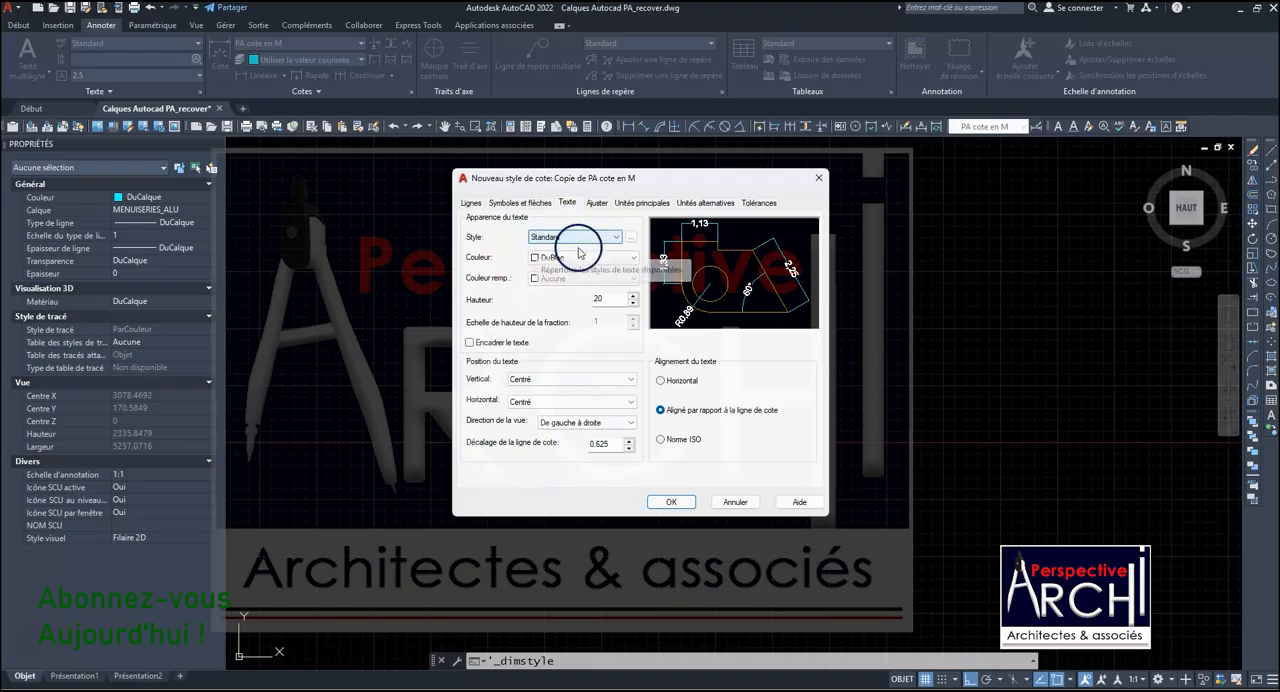
click(540, 240)
click(550, 249)
click(631, 238)
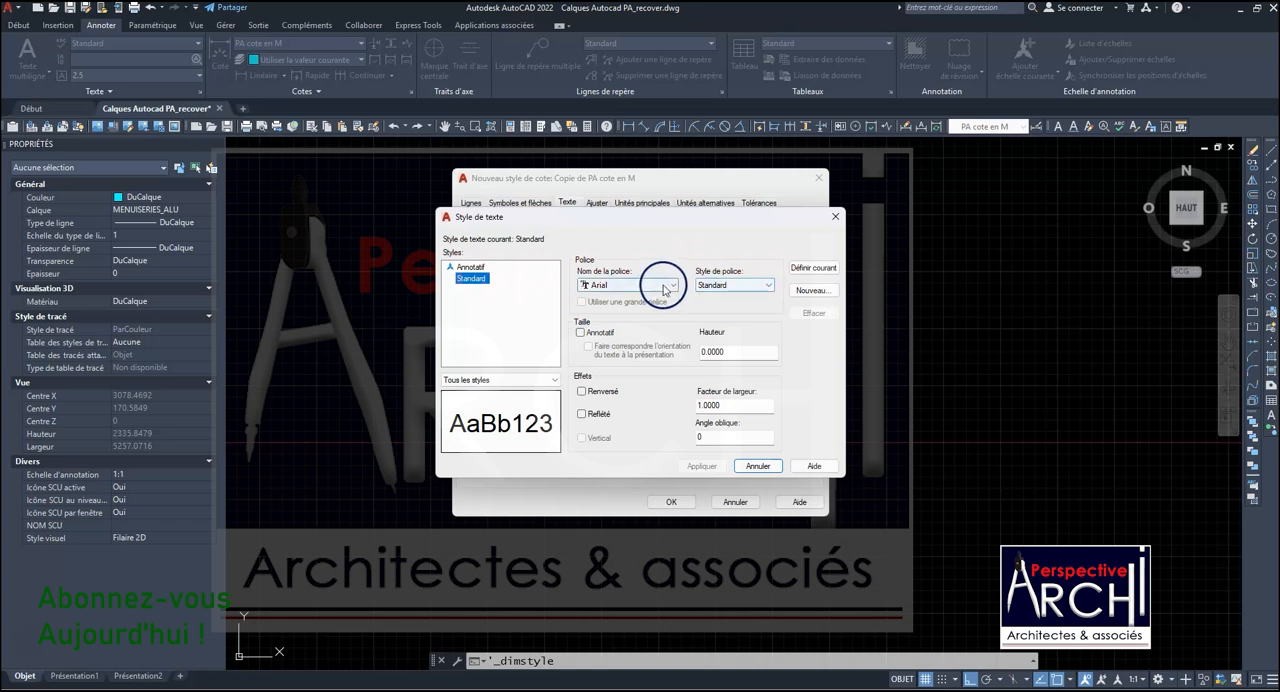
scroll(635, 400, down, 12)
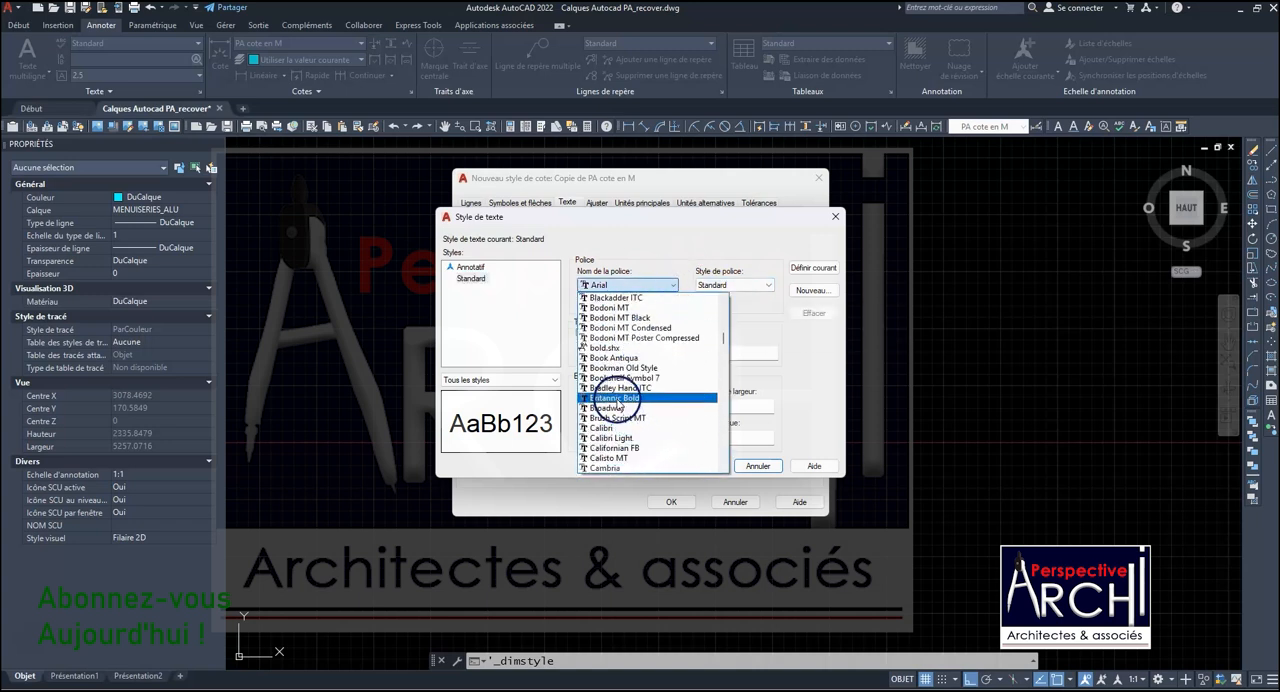
click(615, 397)
click(722, 285)
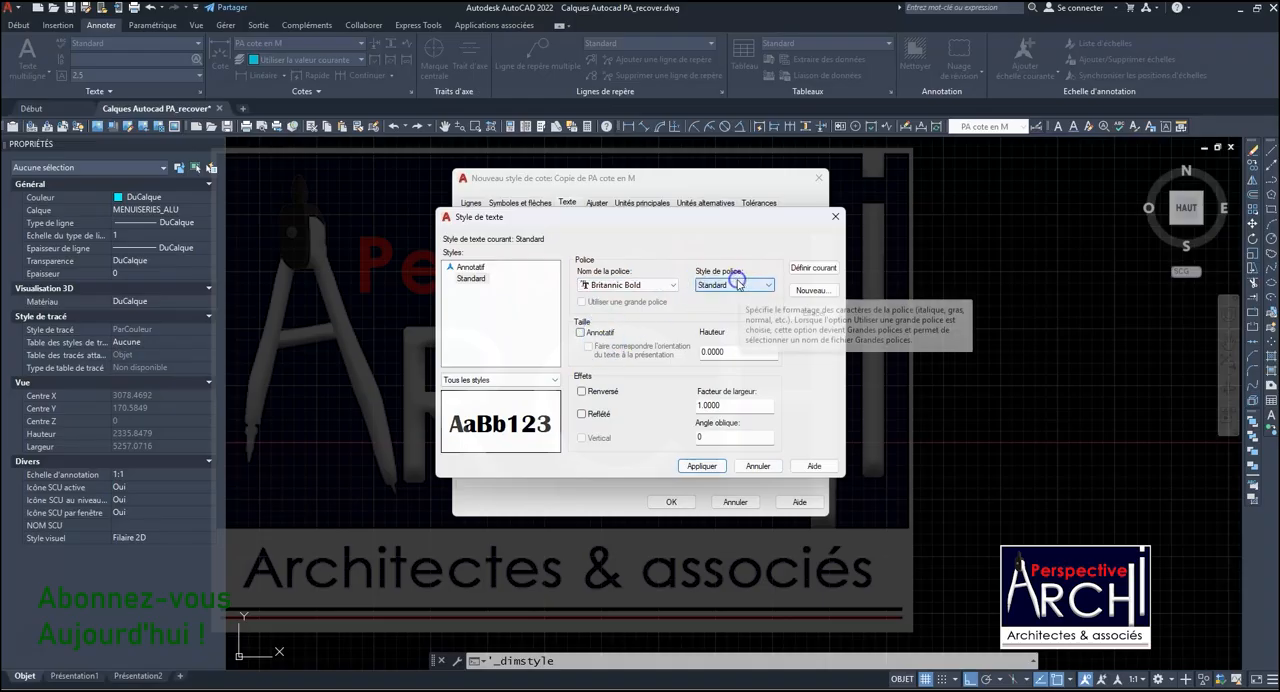
- Set the Standard text style's height to 20, apply the changes and return to the dimension style settings
click(619, 320)
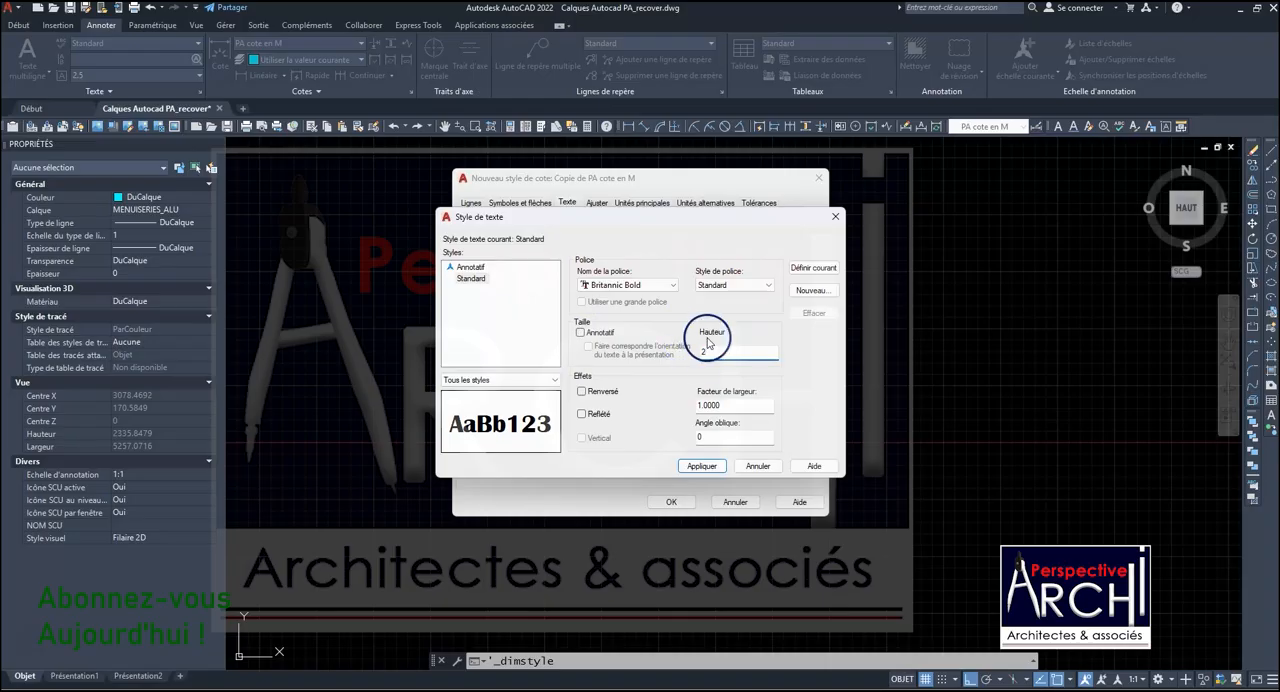
text(0)
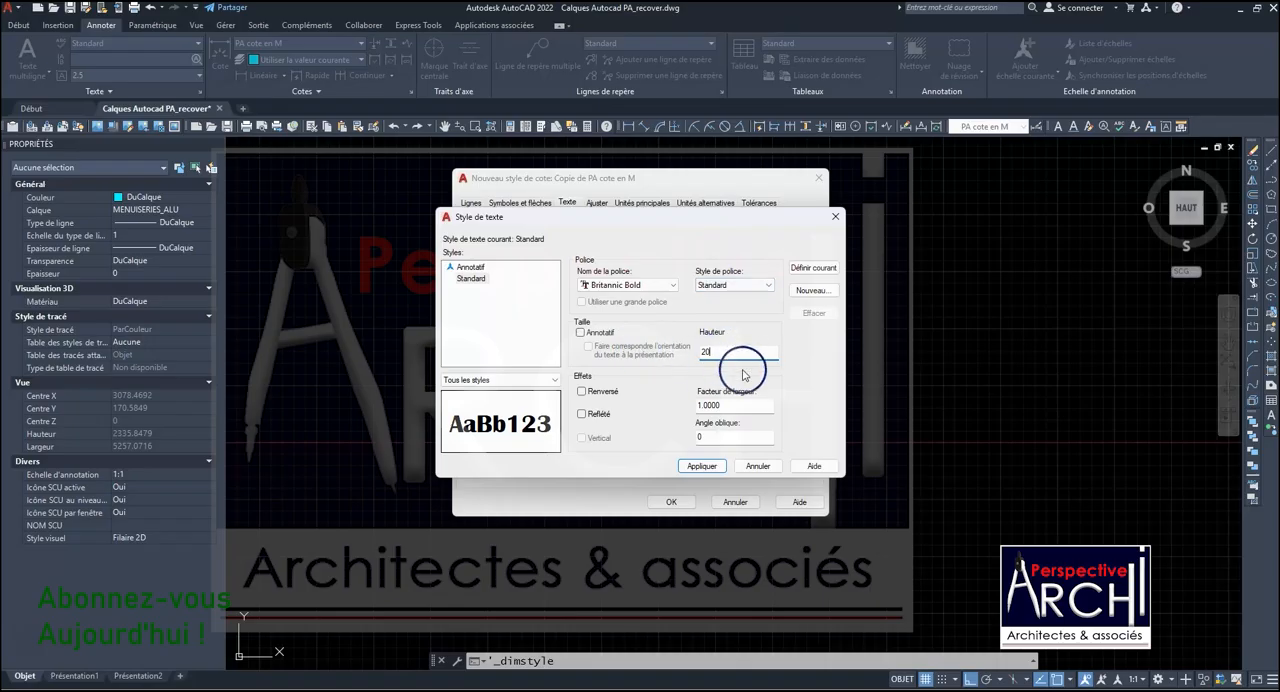
click(704, 470)
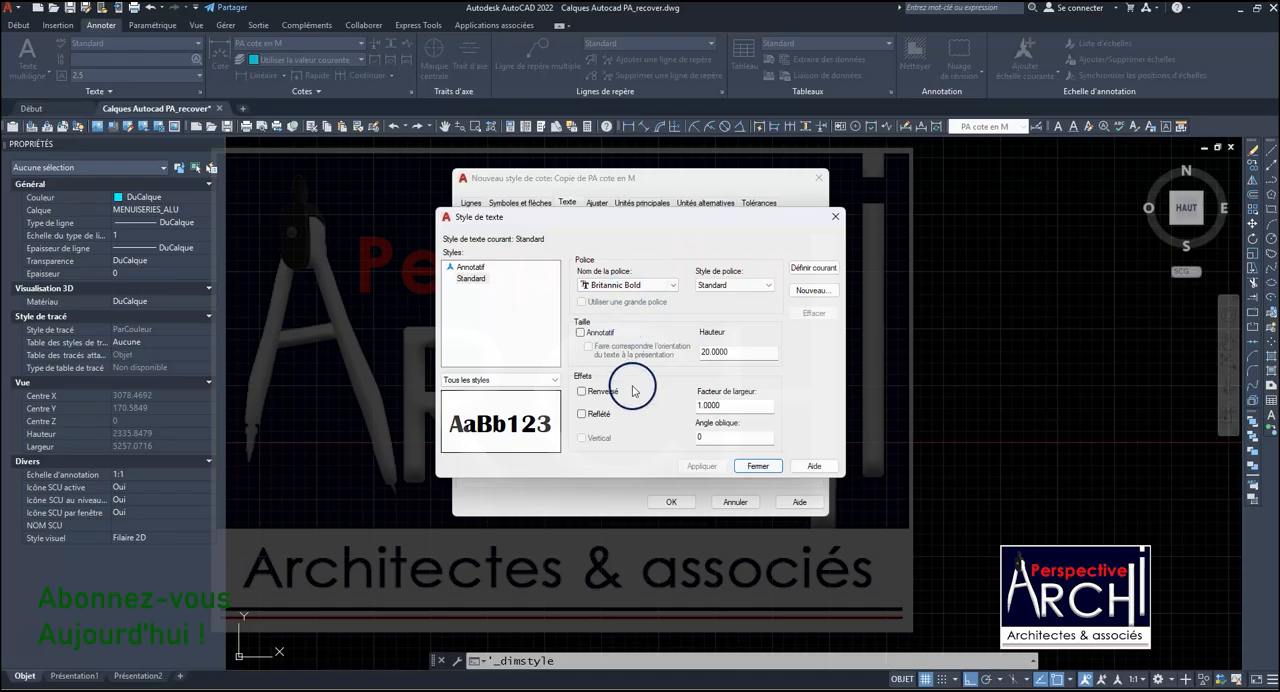
click(758, 466)
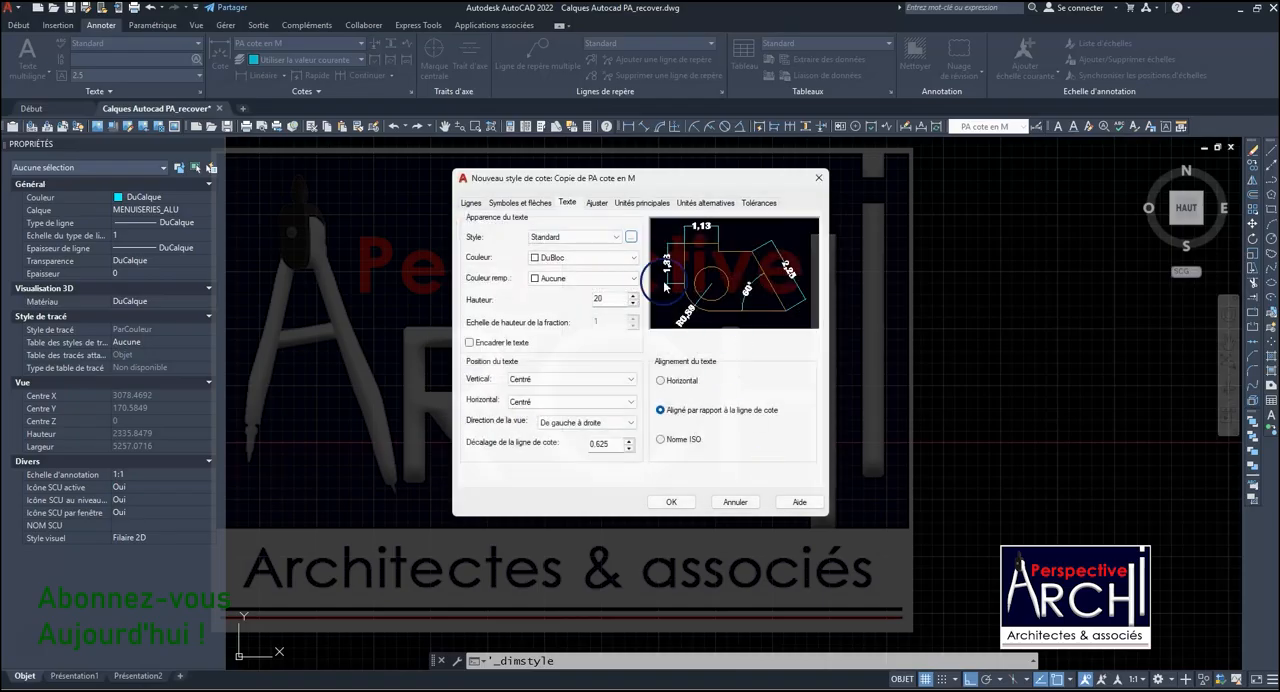
- Keep Décimale as the unit format for linear dimensions and open the decimal separator choices
click(597, 203)
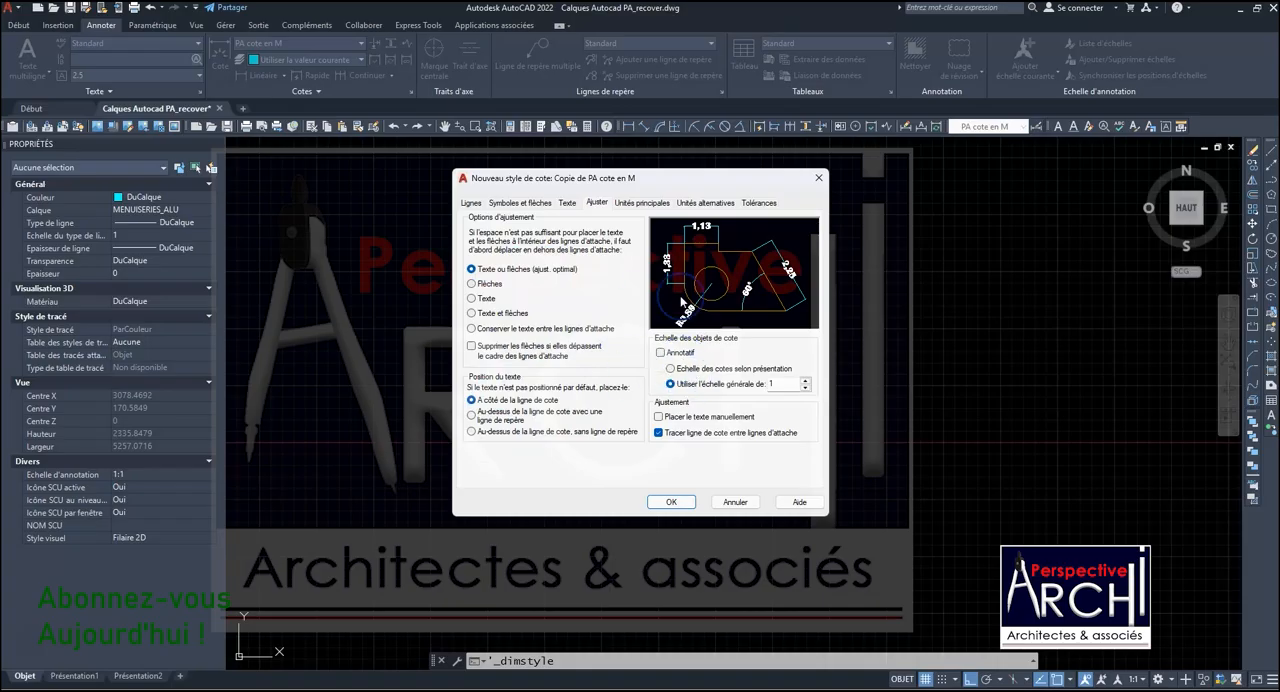
click(642, 204)
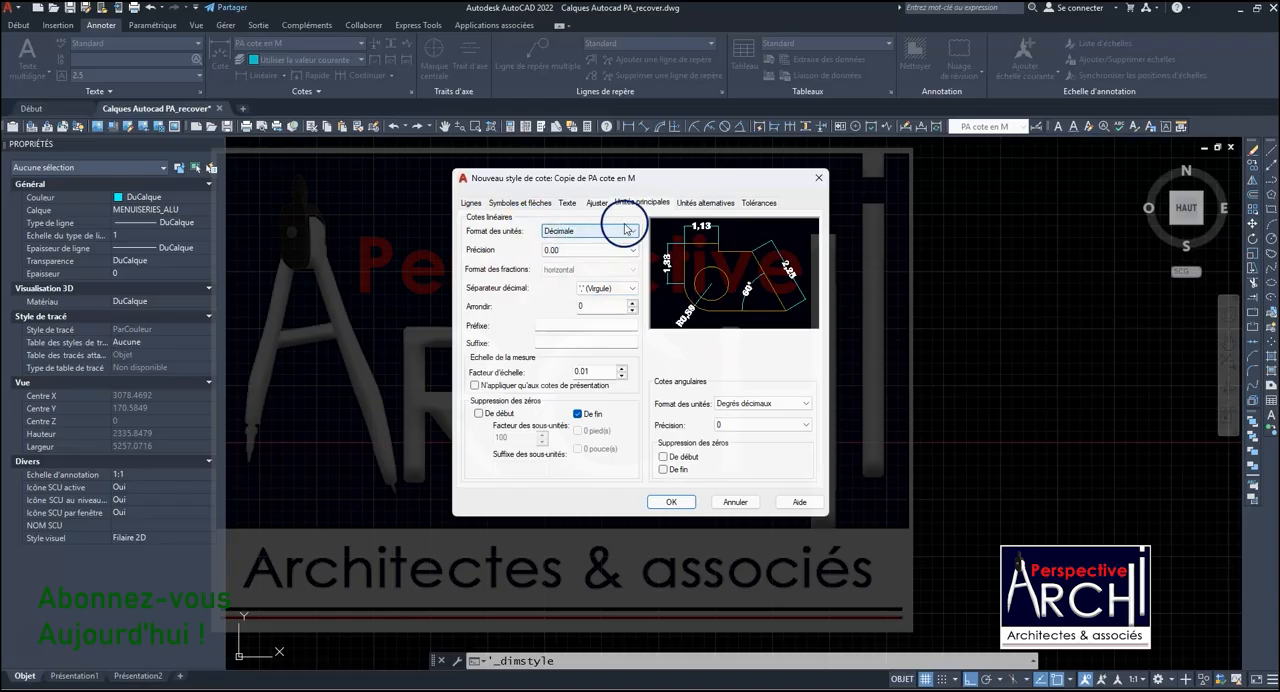
click(631, 231)
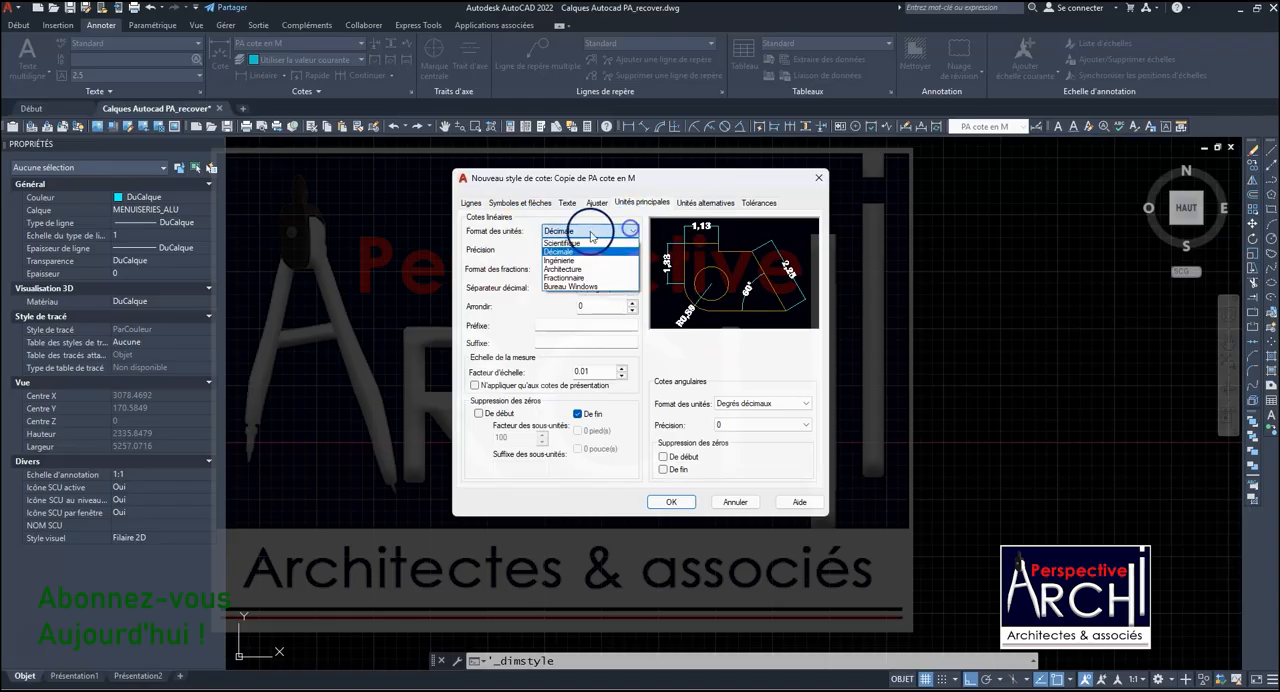
click(573, 254)
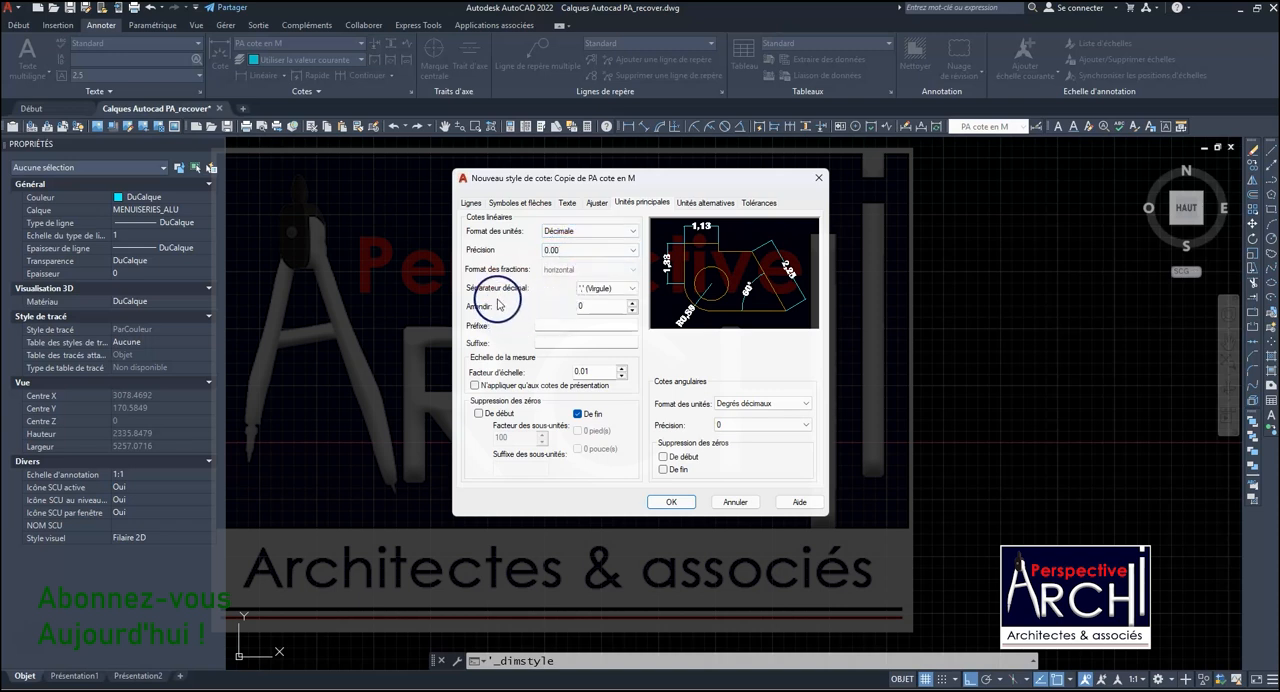
click(596, 290)
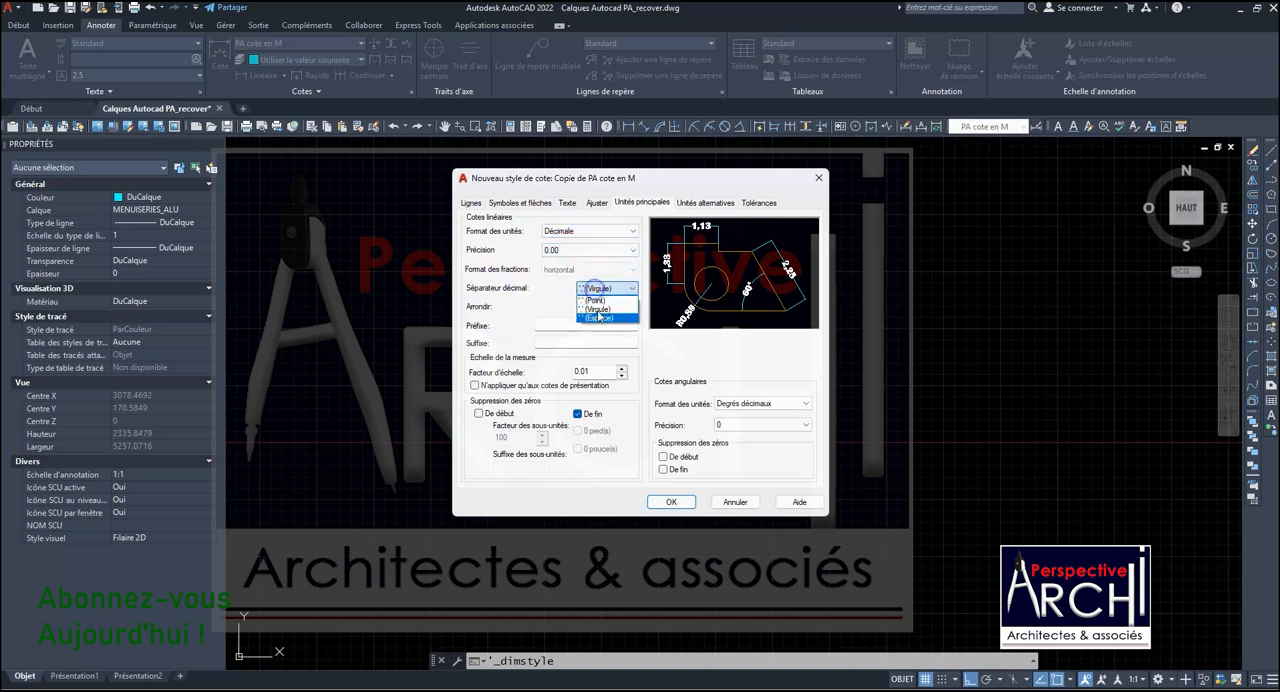